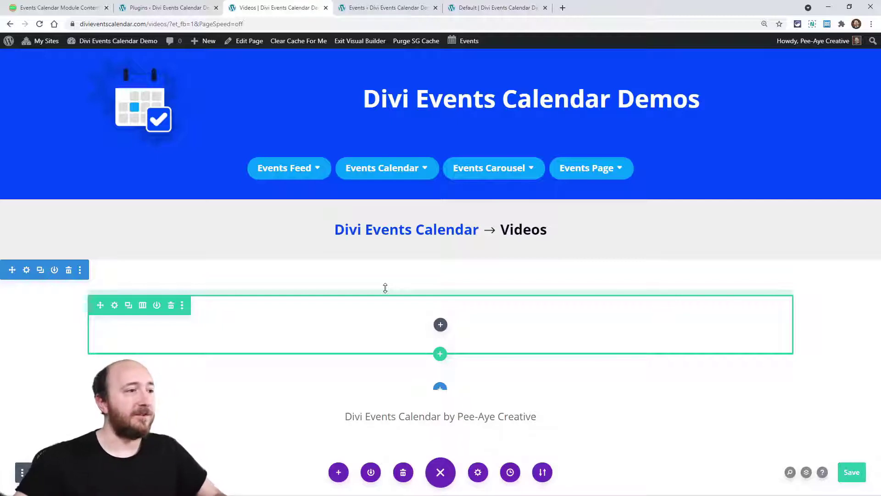
Step: Insert an Events Calendar module into the empty row and move its settings window aside
{"action": "left_click", "coordinate": [441, 325]}
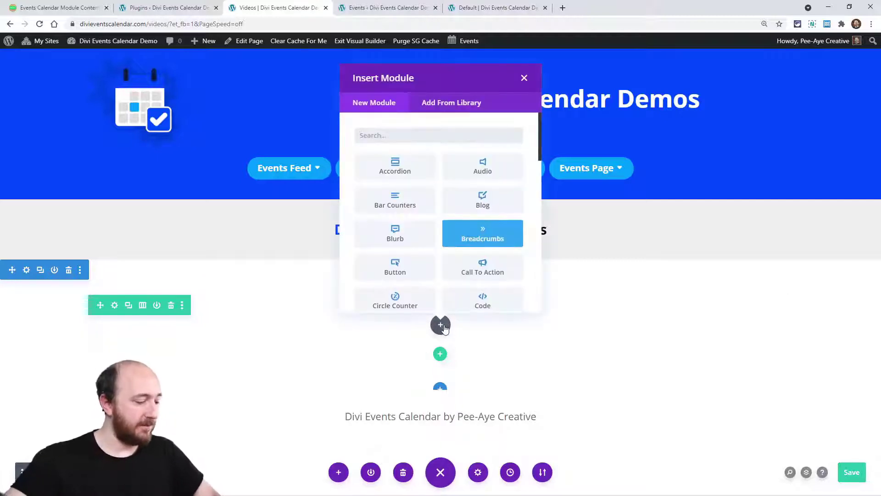
{"action": "type", "text": "event"}
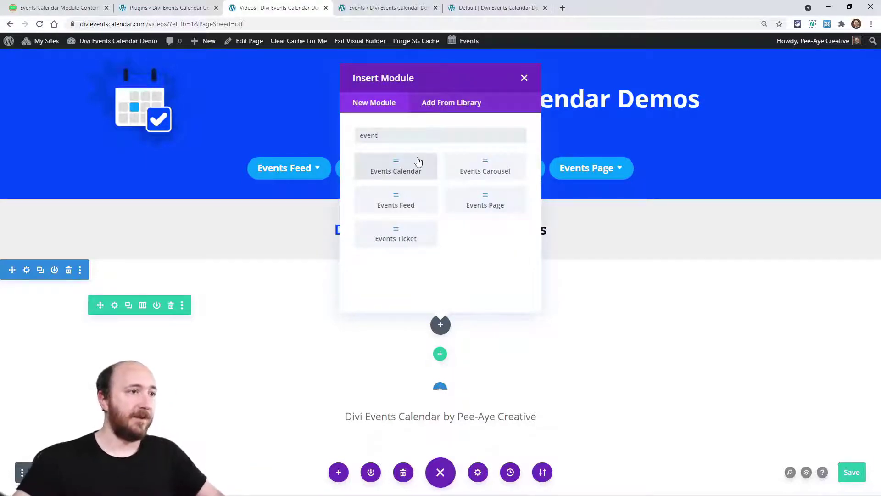
{"action": "left_click", "coordinate": [408, 171]}
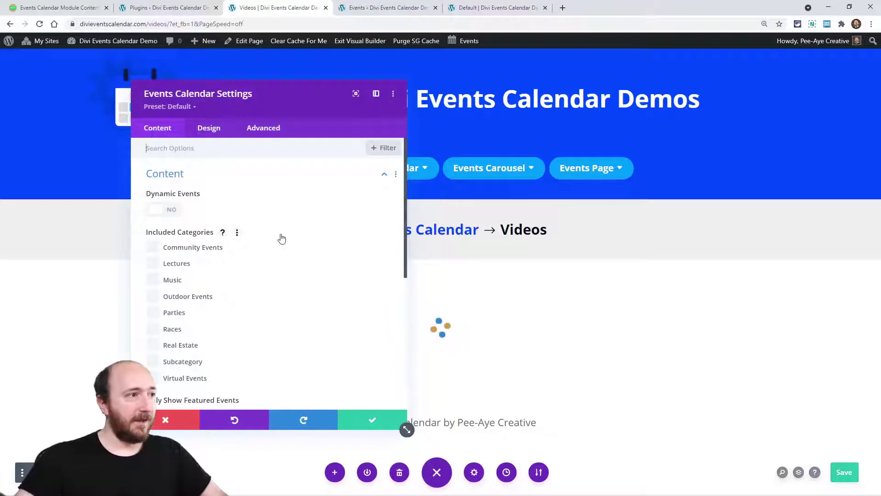
{"action": "left_click_drag", "start_coordinate": [280, 112], "coordinate": [572, 122]}
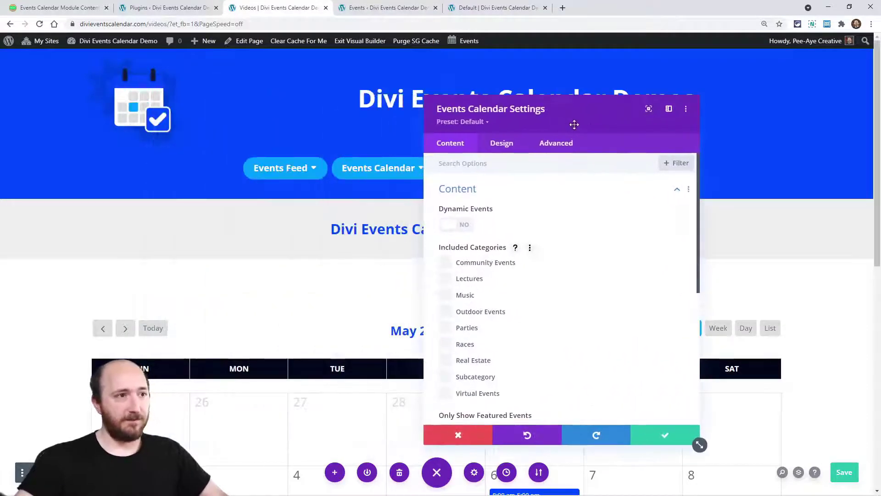
Step: Place the settings window over the calendar's first columns with the Content options expanded, and read the Dynamic Events help text
{"action": "left_click", "coordinate": [475, 189]}
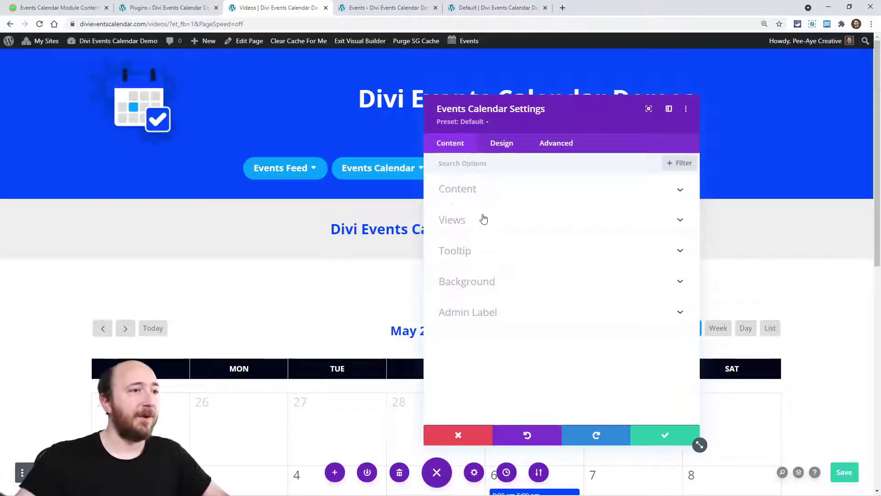
{"action": "left_click_drag", "start_coordinate": [568, 126], "coordinate": [644, 146]}
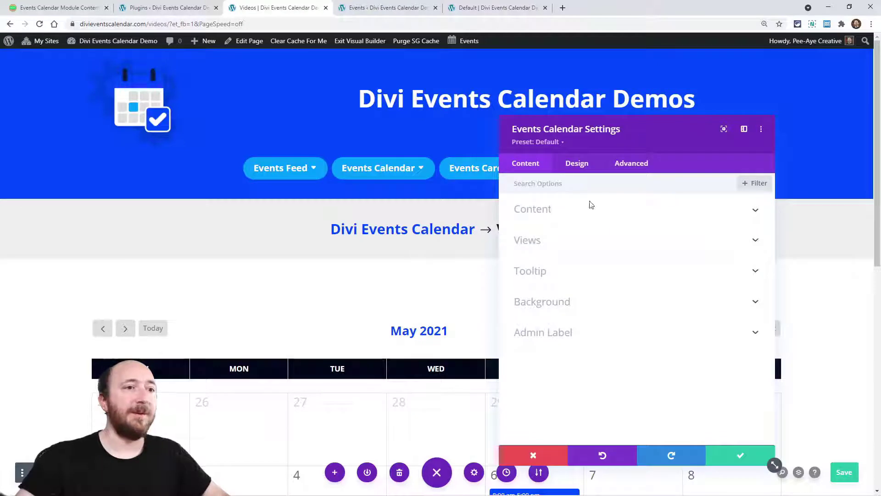
{"action": "left_click", "coordinate": [540, 215]}
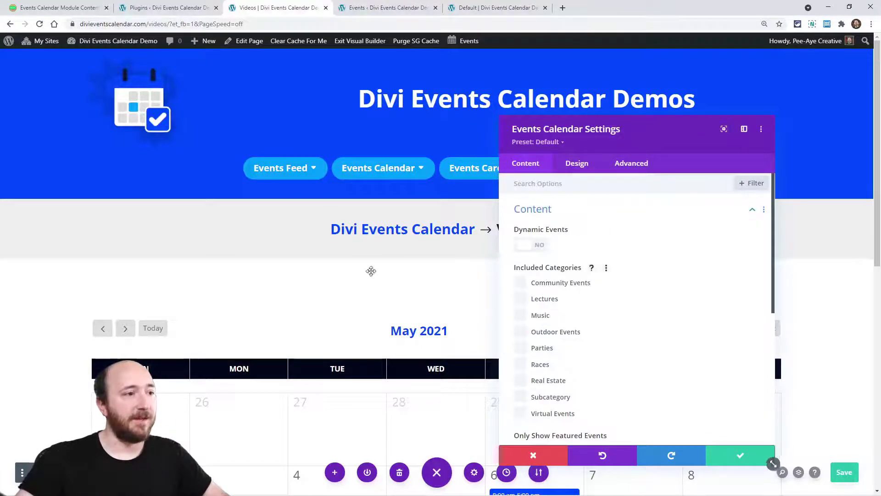
{"action": "scroll", "coordinate": [371, 270], "scroll_direction": "down", "scroll_amount": 6}
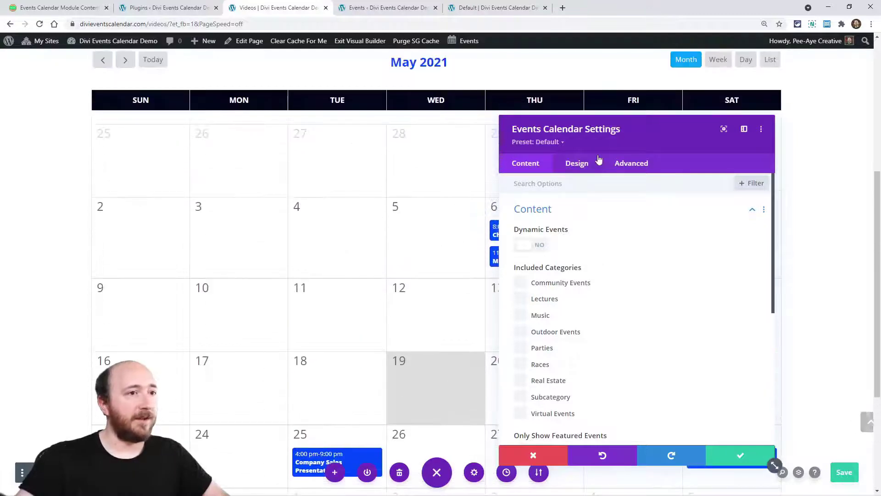
{"action": "left_click_drag", "start_coordinate": [702, 148], "coordinate": [201, 125]}
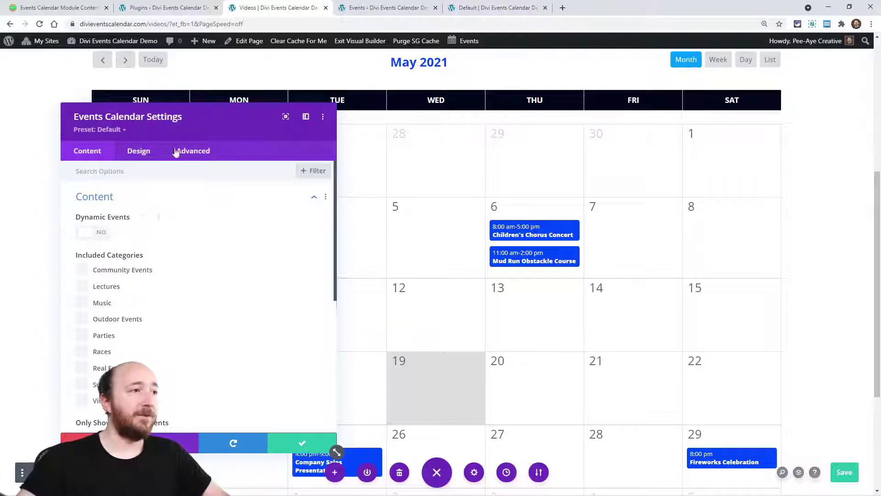
{"action": "left_click_drag", "start_coordinate": [212, 133], "coordinate": [258, 116]}
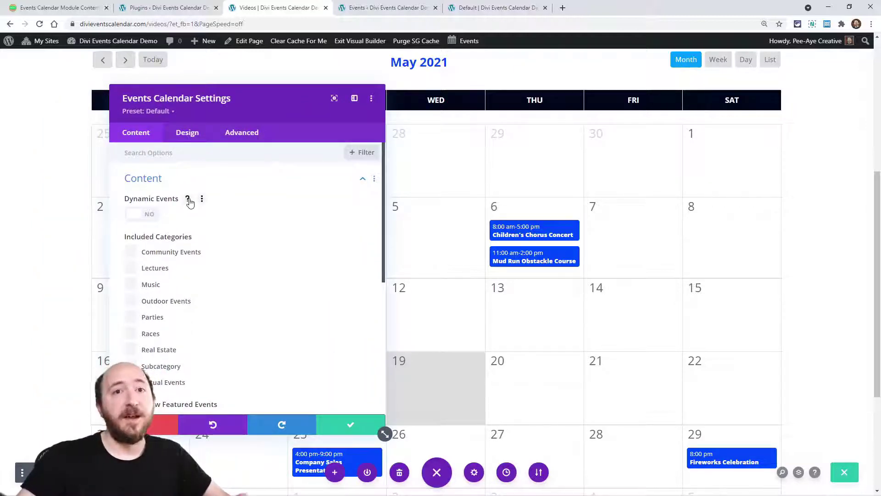
{"action": "left_click", "coordinate": [187, 199]}
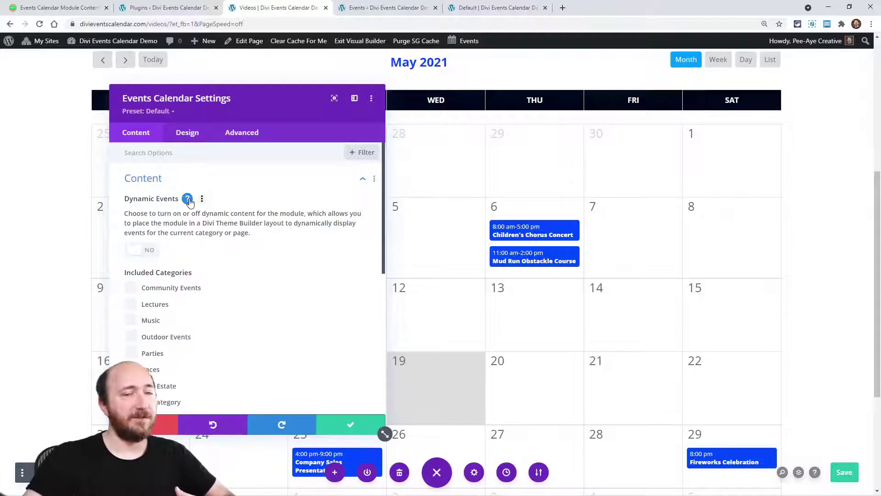
{"action": "left_click", "coordinate": [188, 199]}
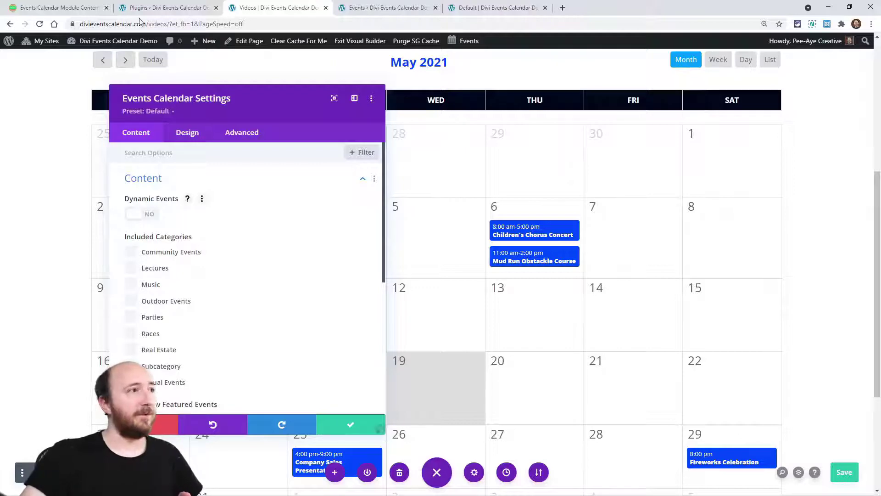
Step: Open the Divi Theme Builder in the WordPress dashboard and check which pages the Events Archive Page template is assigned to
{"action": "left_click", "coordinate": [166, 7]}
{"action": "mouse_move", "coordinate": [15, 324]}
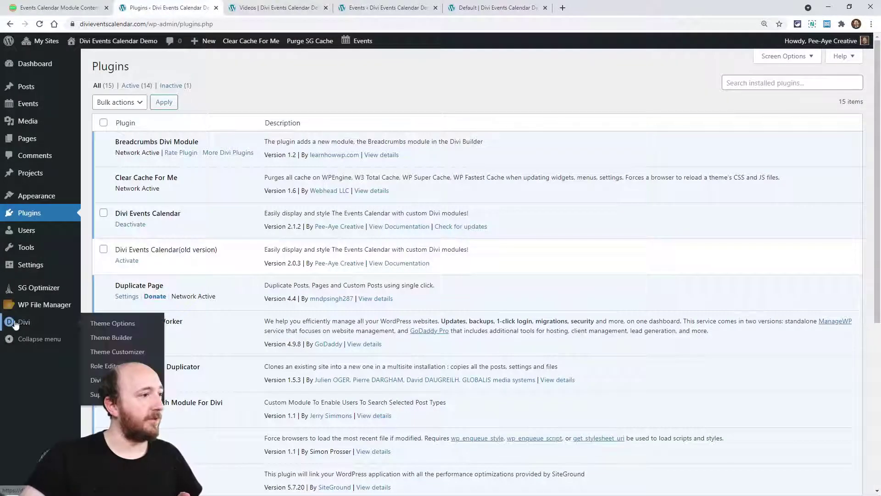
{"action": "left_click", "coordinate": [110, 338]}
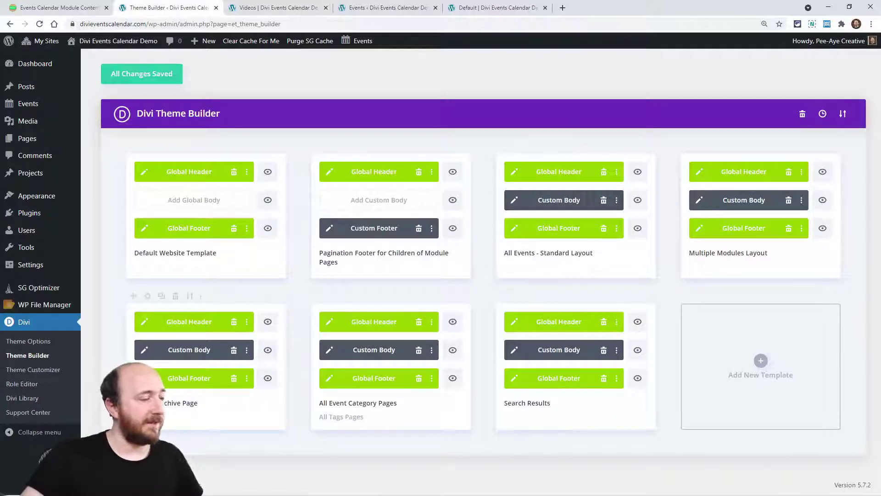
{"action": "left_click", "coordinate": [148, 295]}
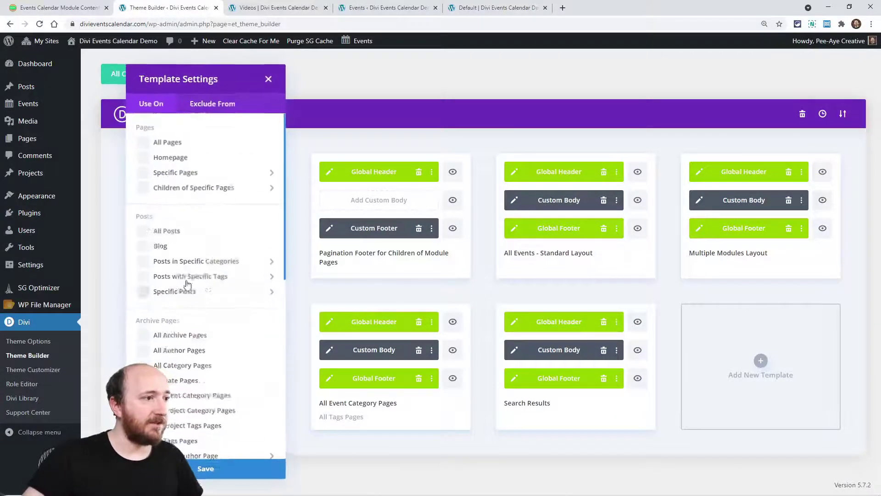
{"action": "scroll", "coordinate": [204, 334], "scroll_direction": "down", "scroll_amount": 5}
{"action": "scroll", "coordinate": [204, 334], "scroll_direction": "down", "scroll_amount": 3}
{"action": "left_click", "coordinate": [208, 338]}
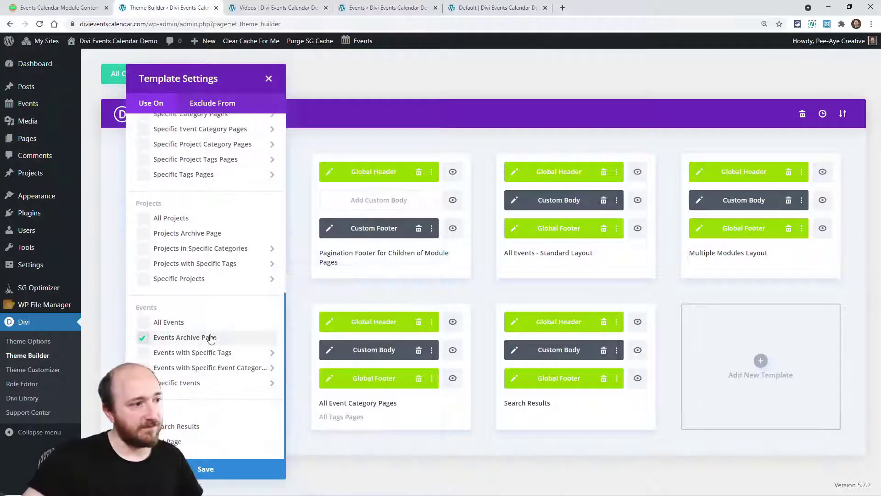
{"action": "left_click", "coordinate": [269, 79]}
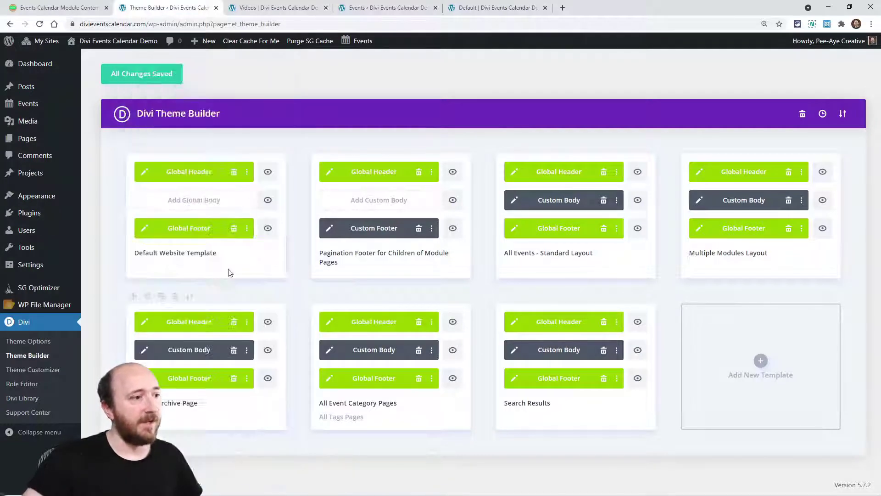
Step: View the custom body layout of the Events Archive Page template and return to the template overview
{"action": "left_click", "coordinate": [144, 351]}
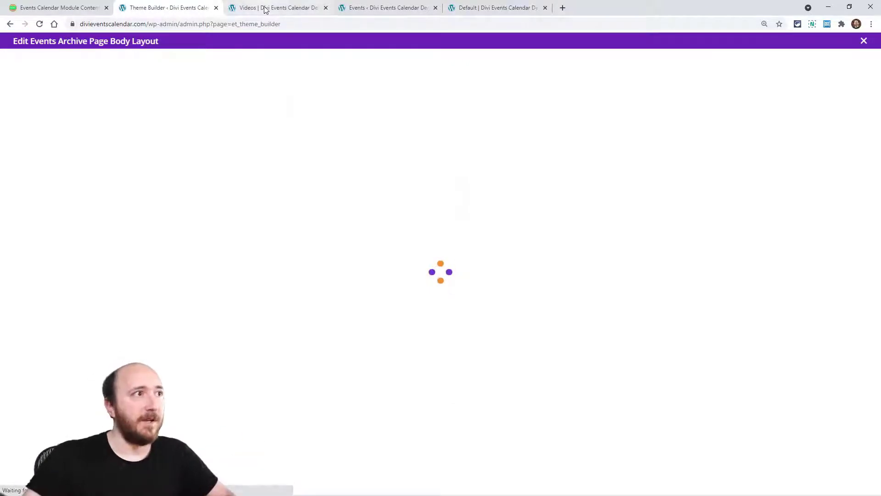
{"action": "left_click", "coordinate": [384, 10]}
{"action": "left_click", "coordinate": [290, 8]}
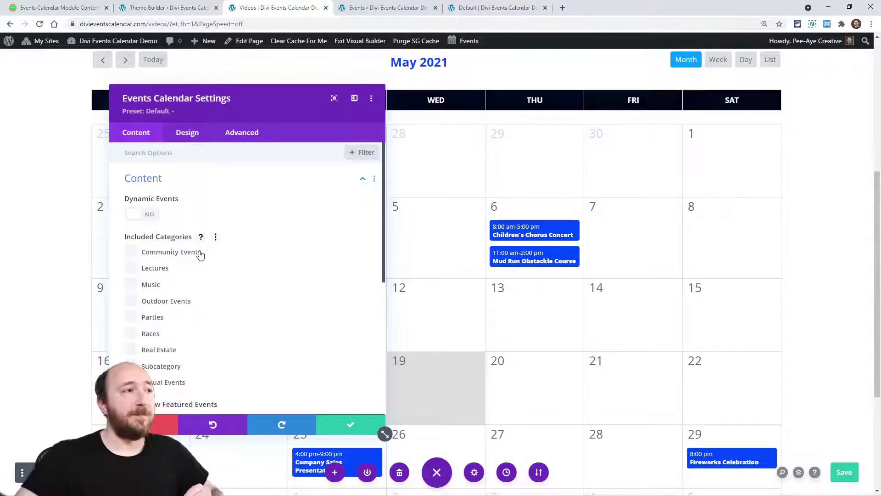
{"action": "left_click", "coordinate": [147, 8]}
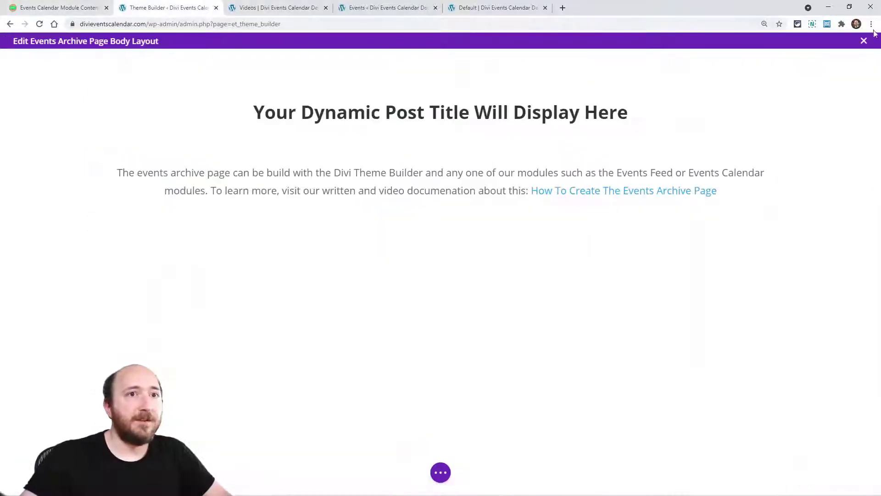
{"action": "left_click", "coordinate": [864, 41]}
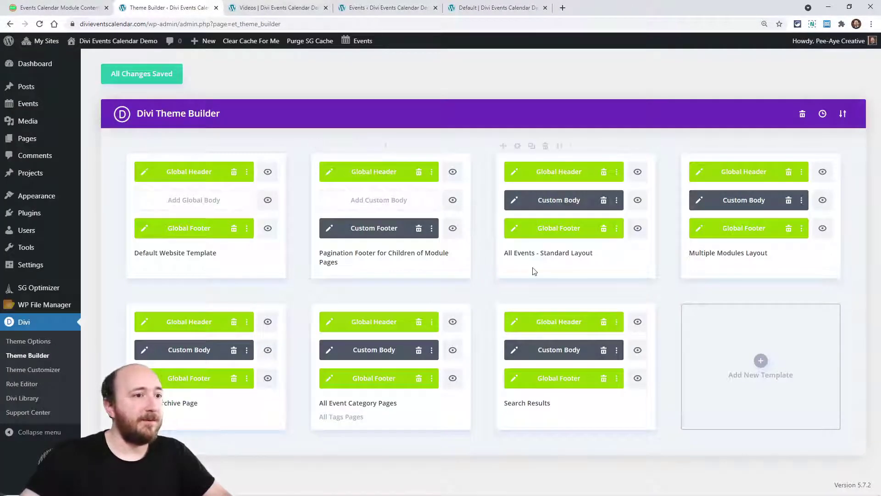
Step: Open the All Event Category Pages body layout and inspect the Dynamic Events setting of its Events Feed module
{"action": "left_click", "coordinate": [327, 350]}
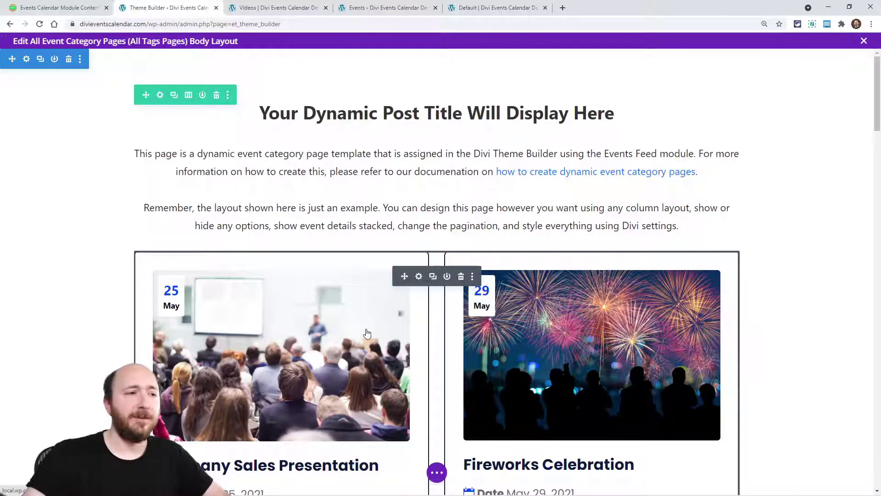
{"action": "left_click", "coordinate": [419, 275]}
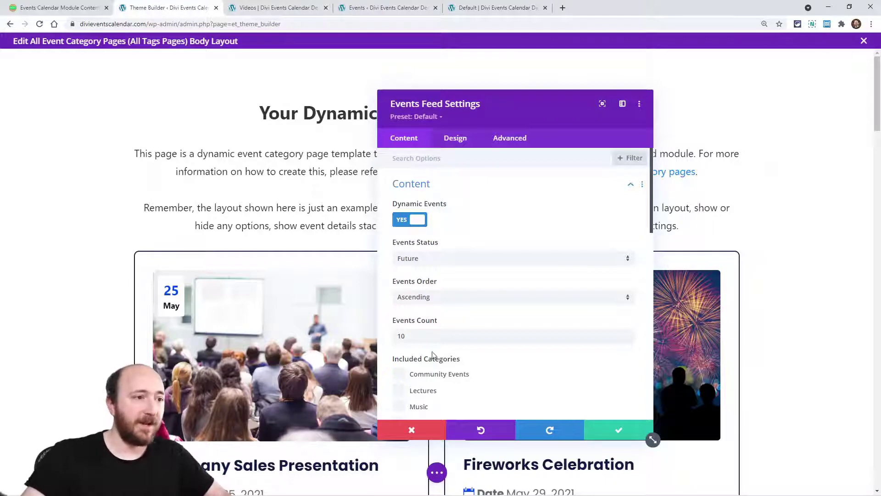
{"action": "left_click", "coordinate": [411, 430]}
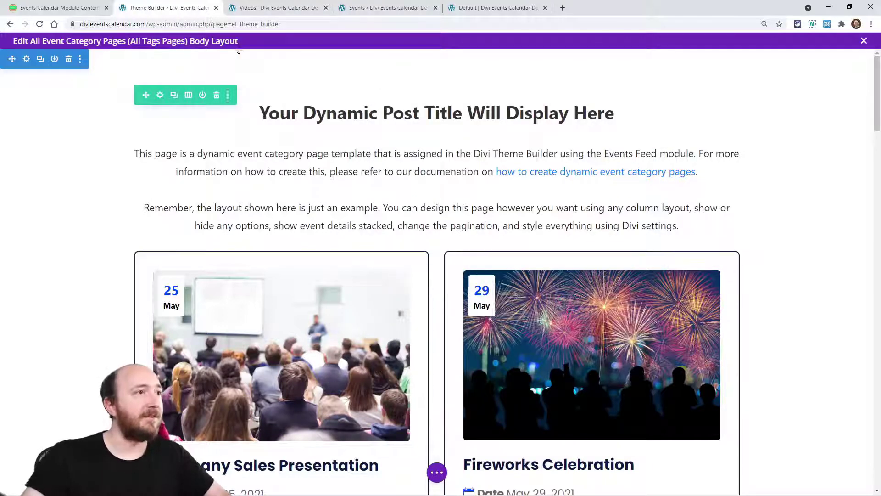
Step: Return to the Videos page and limit the calendar's included categories to Music, Races and Virtual Events
{"action": "left_click", "coordinate": [289, 8]}
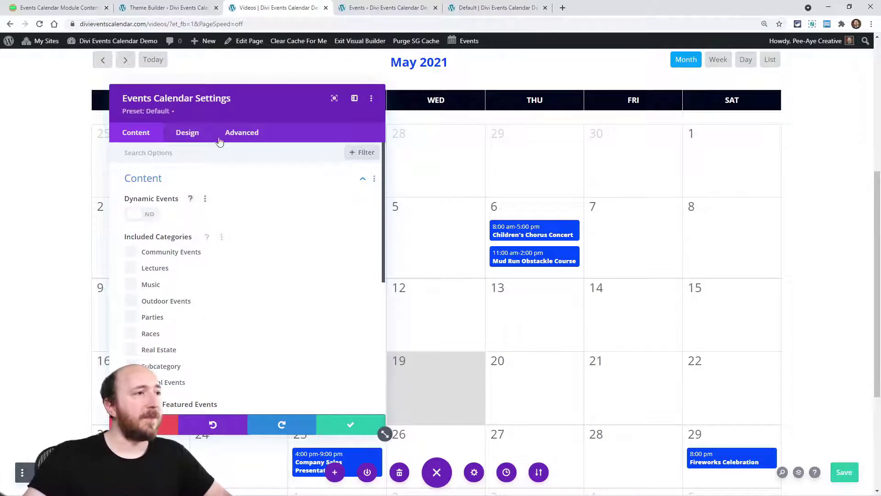
{"action": "left_click_drag", "start_coordinate": [253, 109], "coordinate": [291, 99]}
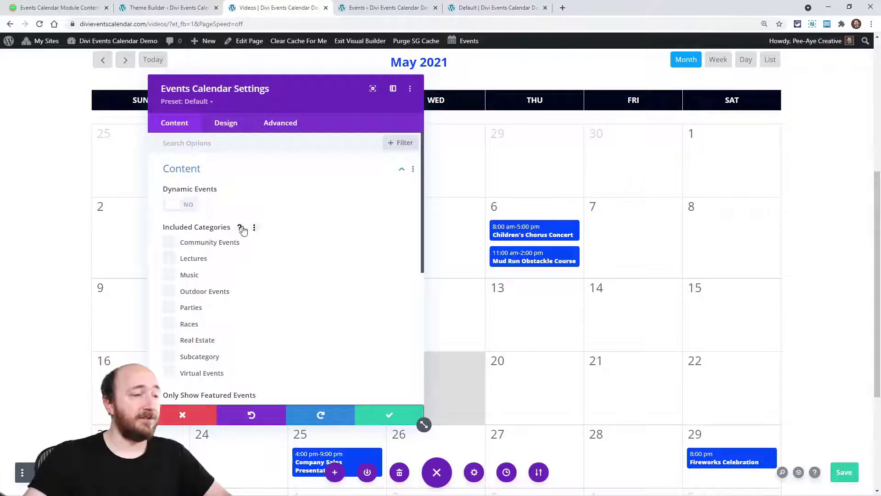
{"action": "scroll", "coordinate": [250, 255], "scroll_direction": "down", "scroll_amount": 1}
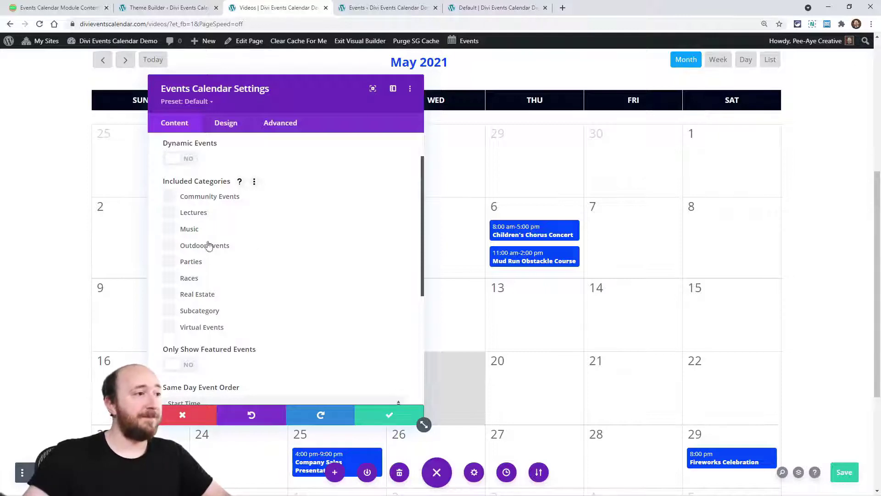
{"action": "left_click", "coordinate": [169, 229]}
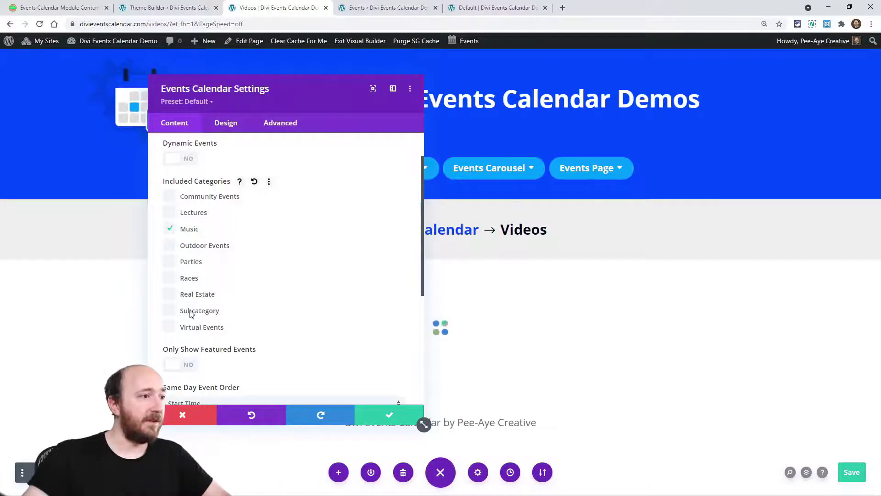
{"action": "left_click", "coordinate": [171, 278]}
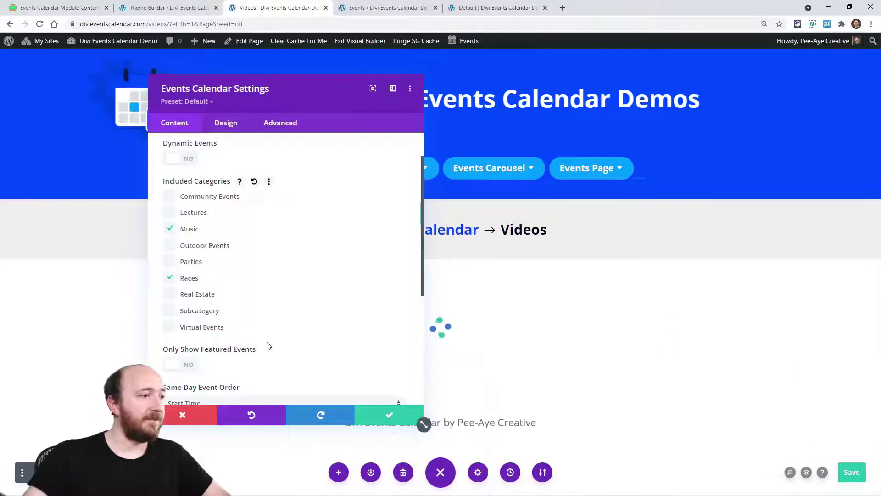
{"action": "left_click", "coordinate": [170, 327]}
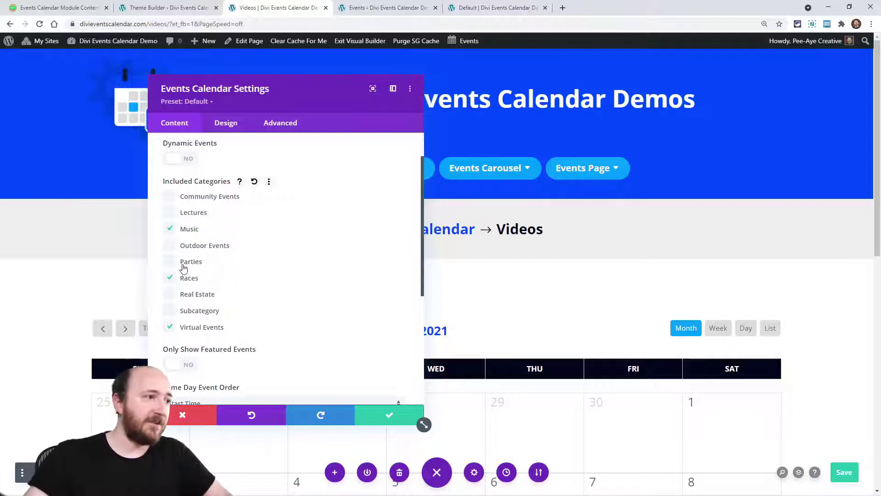
{"action": "scroll", "coordinate": [544, 267], "scroll_direction": "down", "scroll_amount": 5}
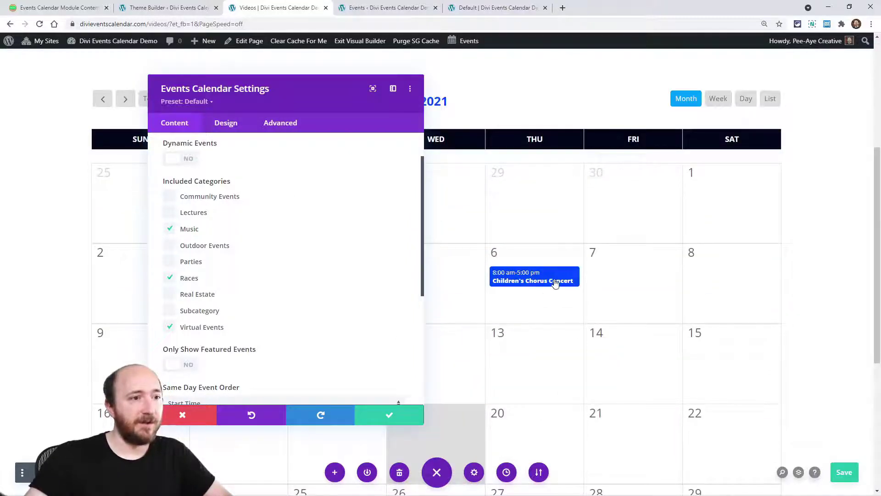
Step: Exclude and re-include the Music category to compare the calendar, and reset the Included Categories selection
{"action": "left_click", "coordinate": [189, 229]}
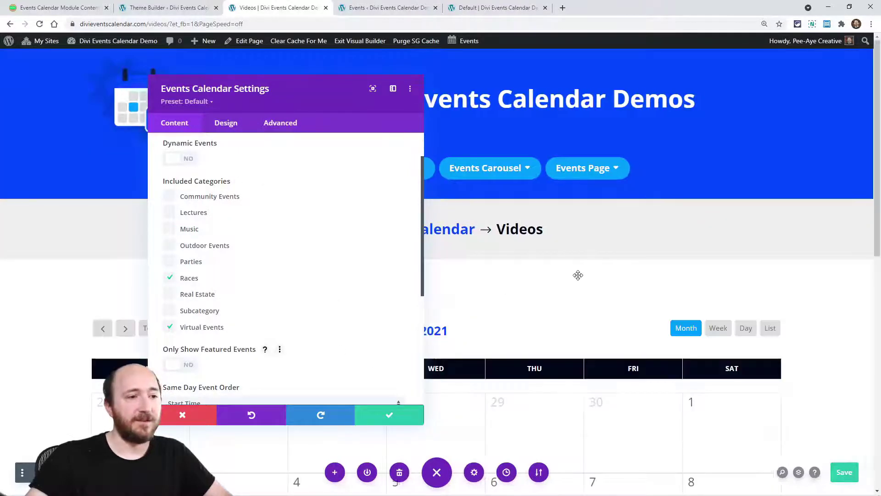
{"action": "scroll", "coordinate": [577, 275], "scroll_direction": "down", "scroll_amount": 6}
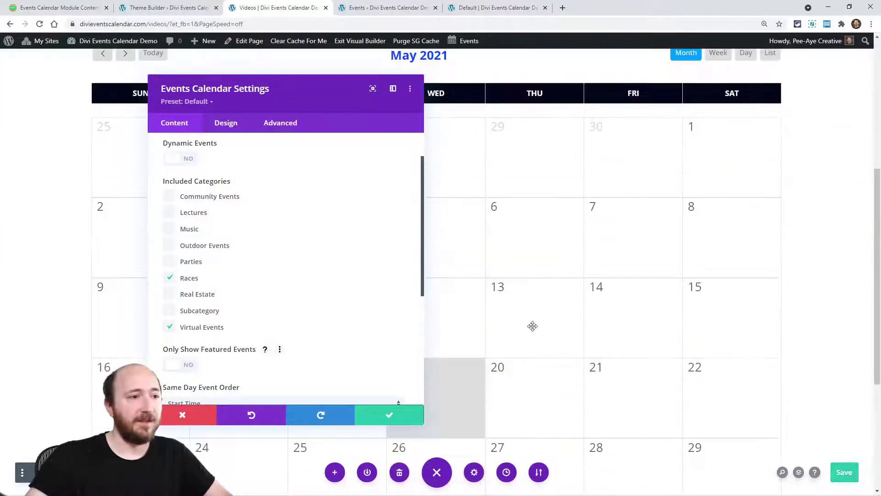
{"action": "left_click", "coordinate": [170, 228]}
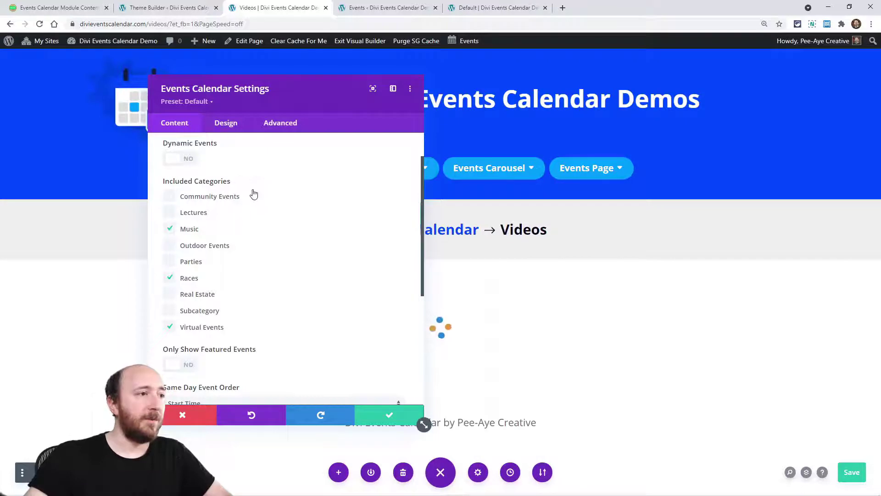
{"action": "left_click", "coordinate": [254, 181]}
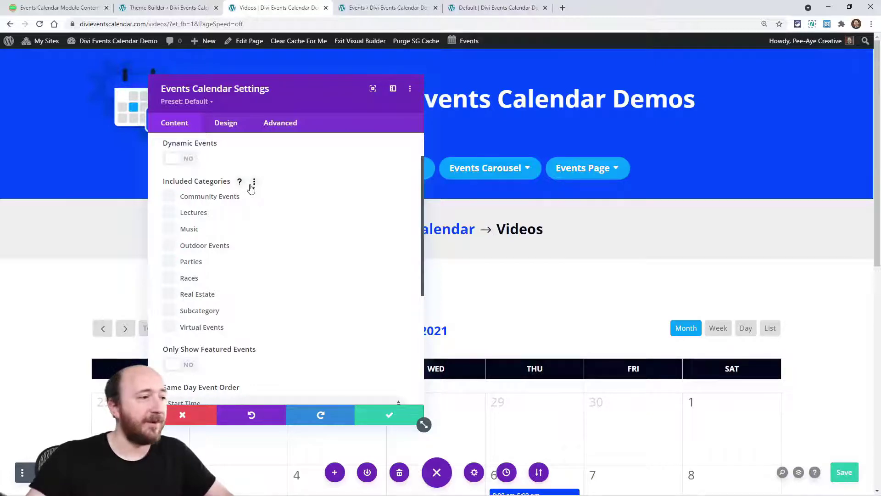
Step: Mark the Children's Chorus Concert event as a featured event and update it
{"action": "scroll", "coordinate": [236, 280], "scroll_direction": "down", "scroll_amount": 2}
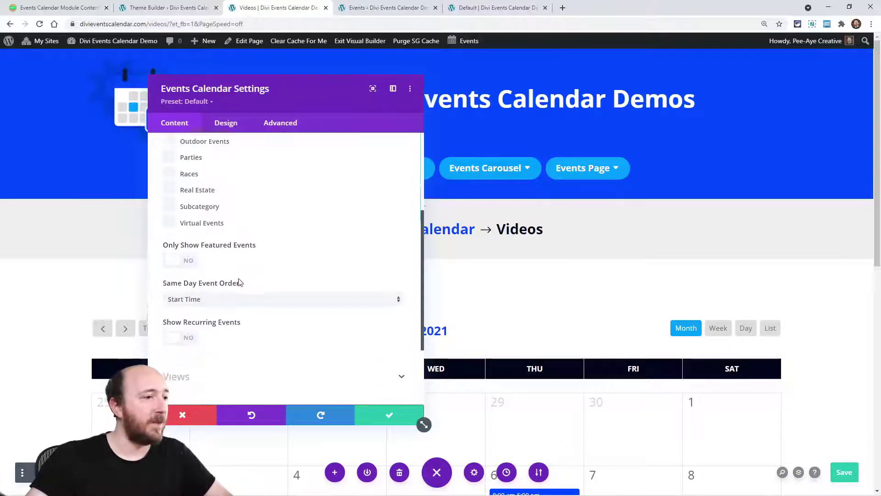
{"action": "scroll", "coordinate": [238, 282], "scroll_direction": "down", "scroll_amount": 2}
{"action": "scroll", "coordinate": [239, 282], "scroll_direction": "up", "scroll_amount": 1}
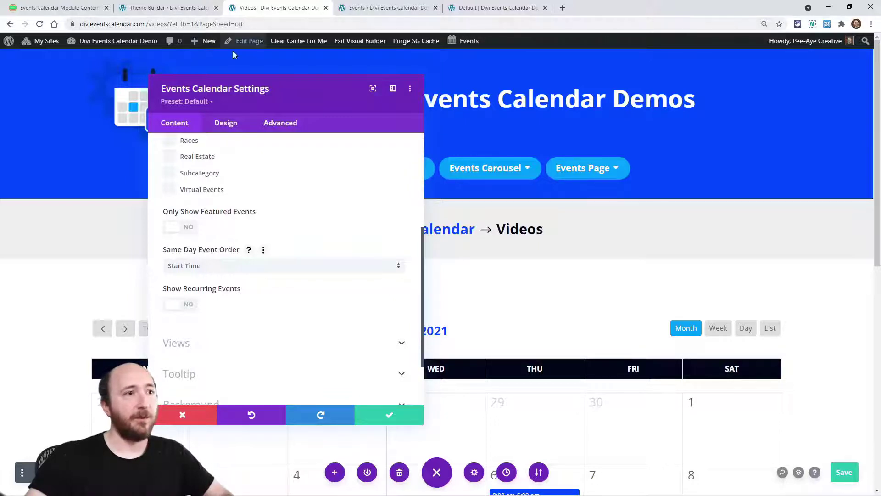
{"action": "left_click", "coordinate": [387, 8]}
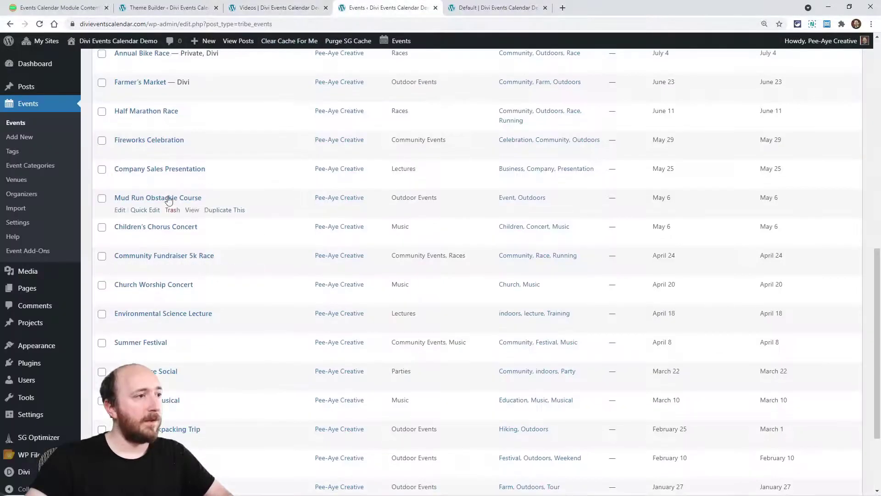
{"action": "left_click", "coordinate": [153, 228]}
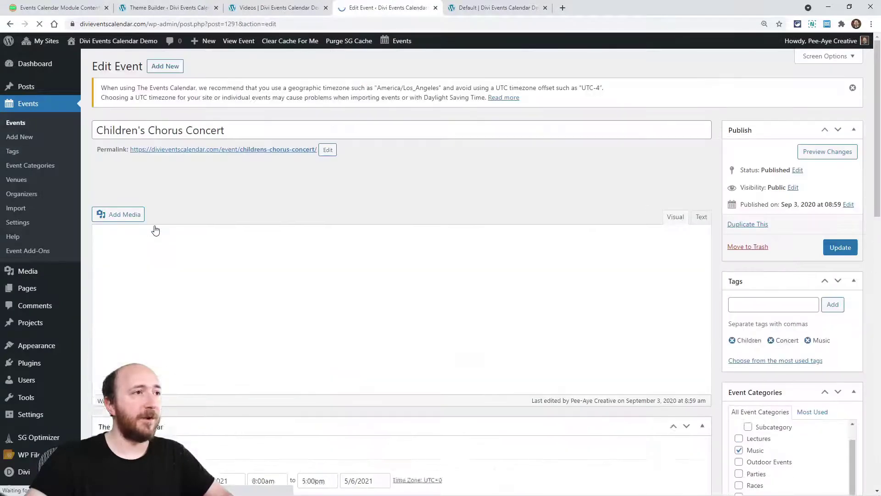
{"action": "scroll", "coordinate": [540, 208], "scroll_direction": "down", "scroll_amount": 4}
{"action": "scroll", "coordinate": [669, 325], "scroll_direction": "down", "scroll_amount": 3}
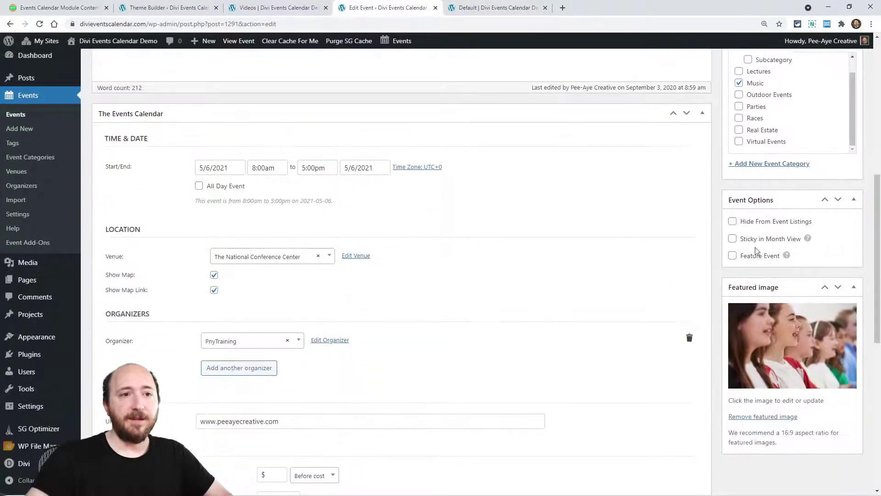
{"action": "left_click", "coordinate": [732, 256]}
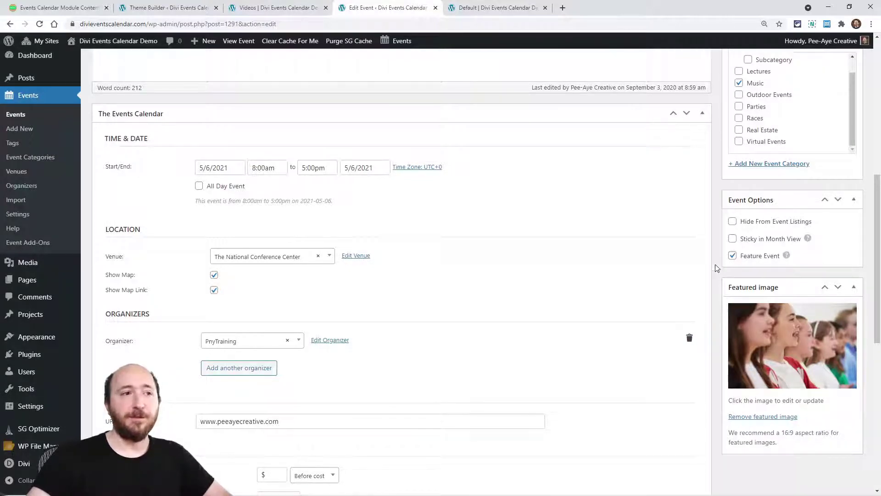
{"action": "scroll", "coordinate": [709, 264], "scroll_direction": "up", "scroll_amount": 8}
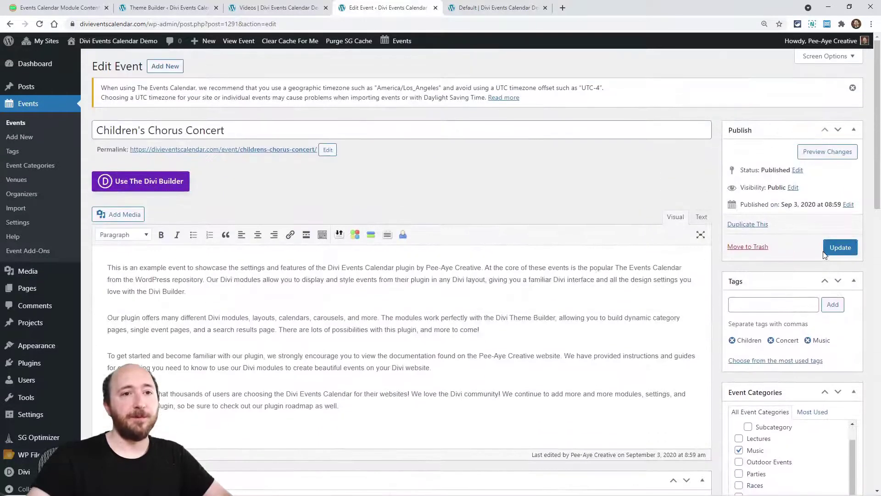
{"action": "left_click", "coordinate": [839, 247]}
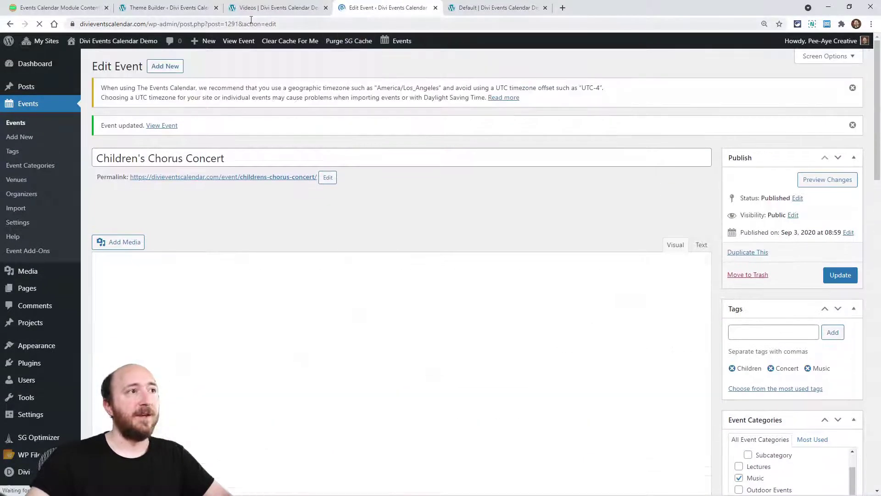
Step: Return to the Videos page, enable Only Show Featured Events to compare the calendar, and disable it again
{"action": "left_click", "coordinate": [486, 10]}
{"action": "left_click", "coordinate": [281, 8]}
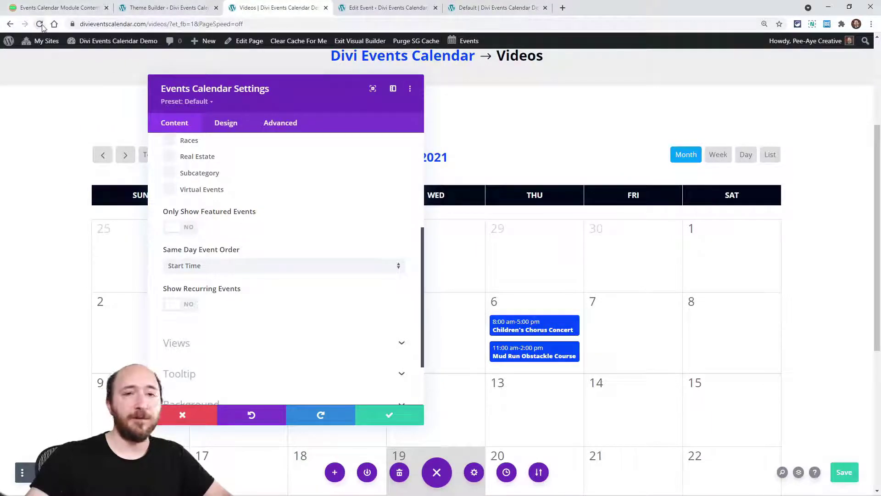
{"action": "scroll", "coordinate": [449, 178], "scroll_direction": "up", "scroll_amount": 4}
{"action": "scroll", "coordinate": [449, 178], "scroll_direction": "down", "scroll_amount": 5}
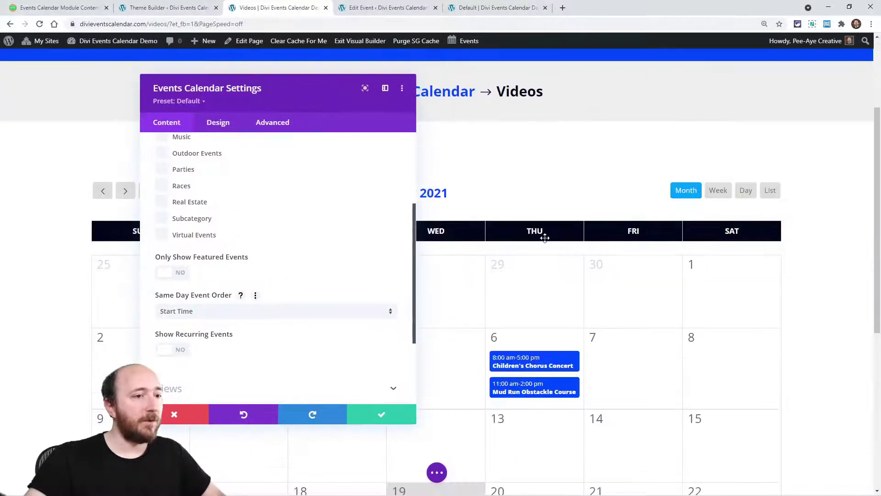
{"action": "left_click", "coordinate": [175, 274]}
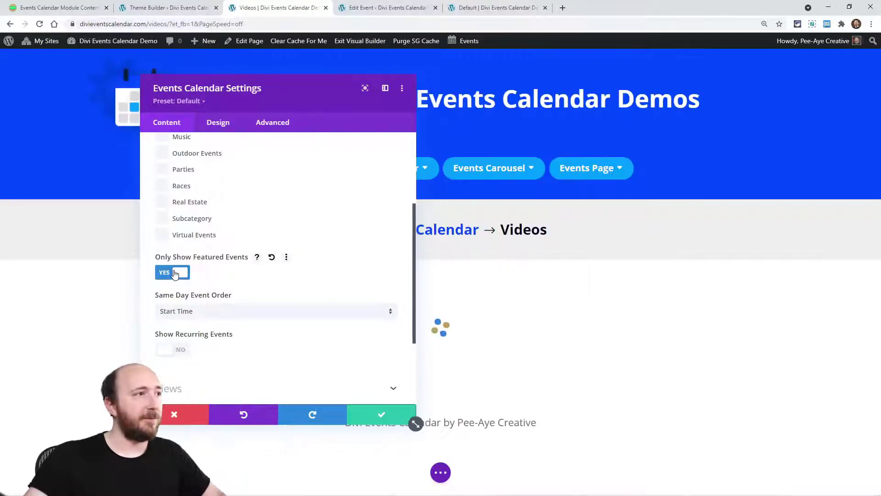
{"action": "scroll", "coordinate": [564, 250], "scroll_direction": "down", "scroll_amount": 5}
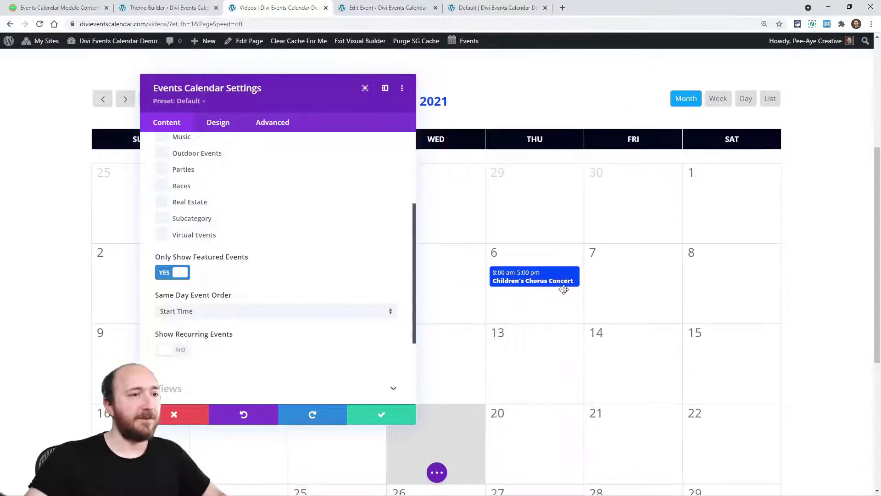
{"action": "scroll", "coordinate": [569, 306], "scroll_direction": "down", "scroll_amount": 5}
{"action": "scroll", "coordinate": [571, 308], "scroll_direction": "up", "scroll_amount": 5}
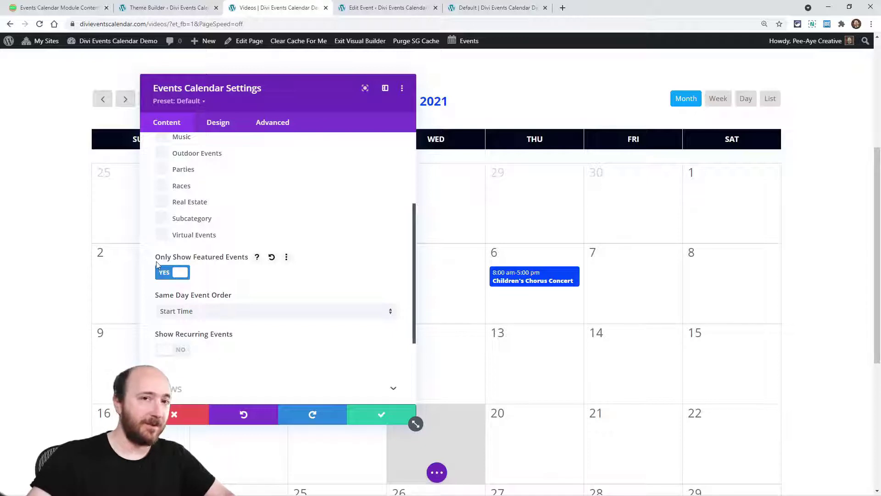
{"action": "left_click", "coordinate": [172, 273]}
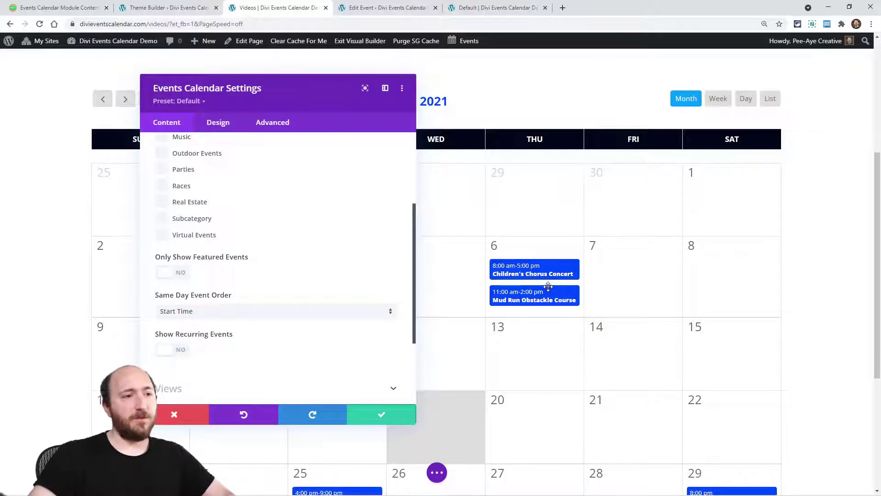
Step: Review the Same Day Event Order options and keep Start Time selected
{"action": "scroll", "coordinate": [251, 305], "scroll_direction": "down", "scroll_amount": 2}
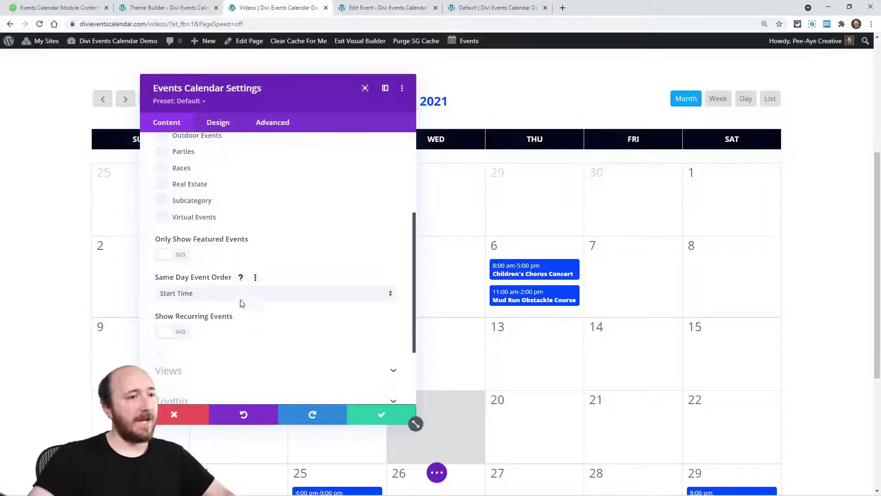
{"action": "left_click", "coordinate": [243, 223]}
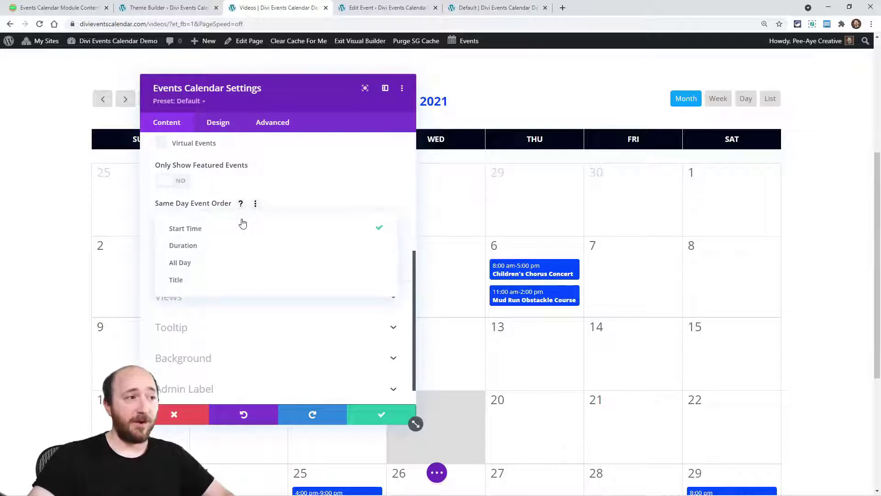
{"action": "left_click", "coordinate": [330, 200]}
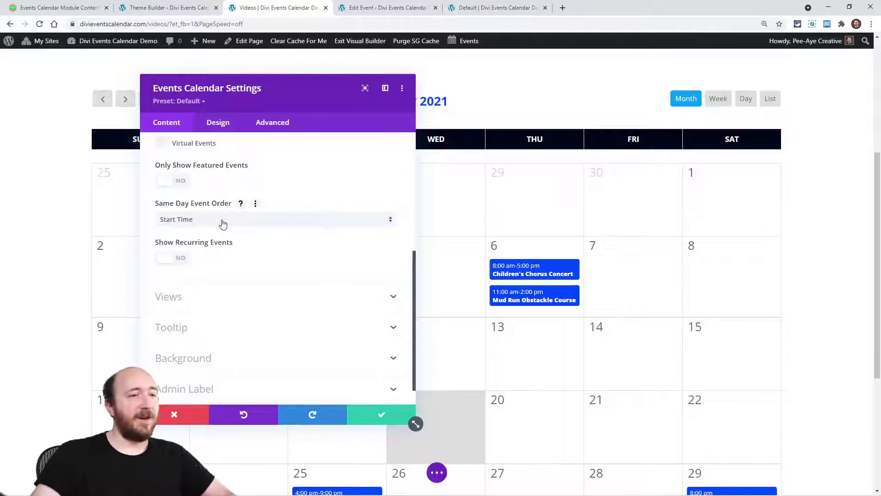
{"action": "left_click", "coordinate": [205, 220]}
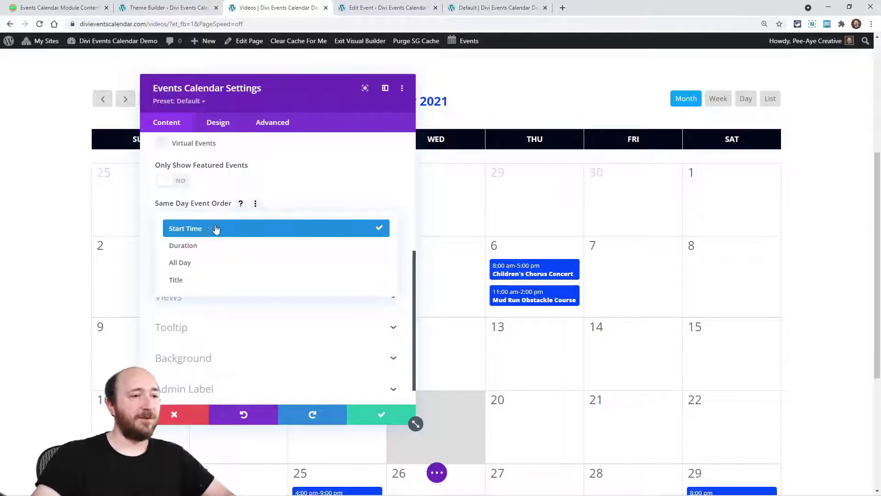
{"action": "left_click", "coordinate": [198, 229]}
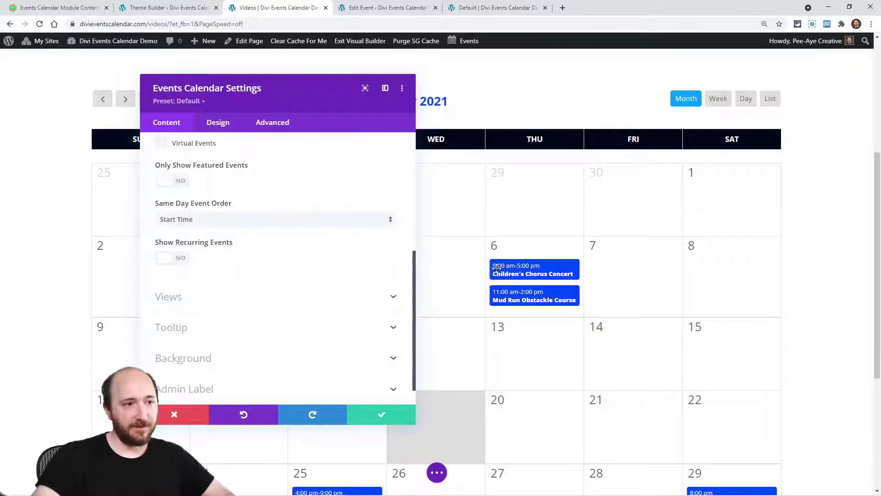
{"action": "mouse_move", "coordinate": [517, 268]}
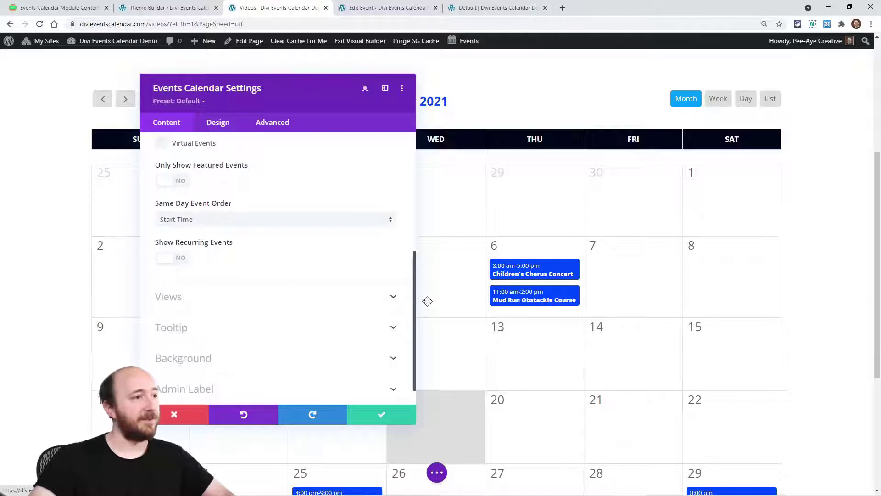
Step: Try the Duration, All Day and Title options for Same Day Event Order, and restore Start Time
{"action": "left_click", "coordinate": [203, 225]}
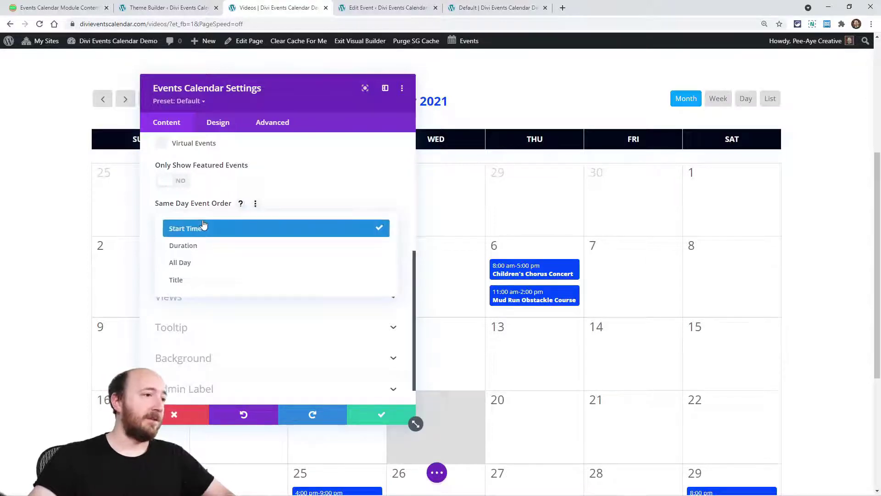
{"action": "left_click", "coordinate": [194, 246]}
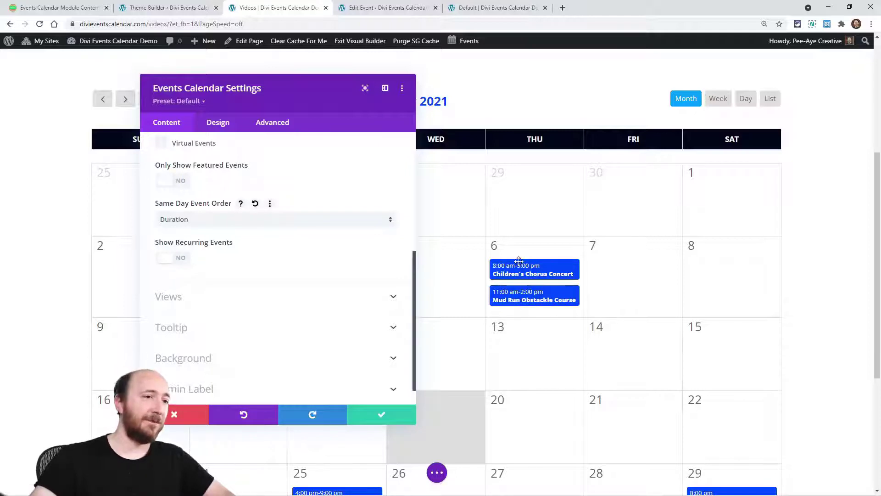
{"action": "left_click", "coordinate": [184, 220]}
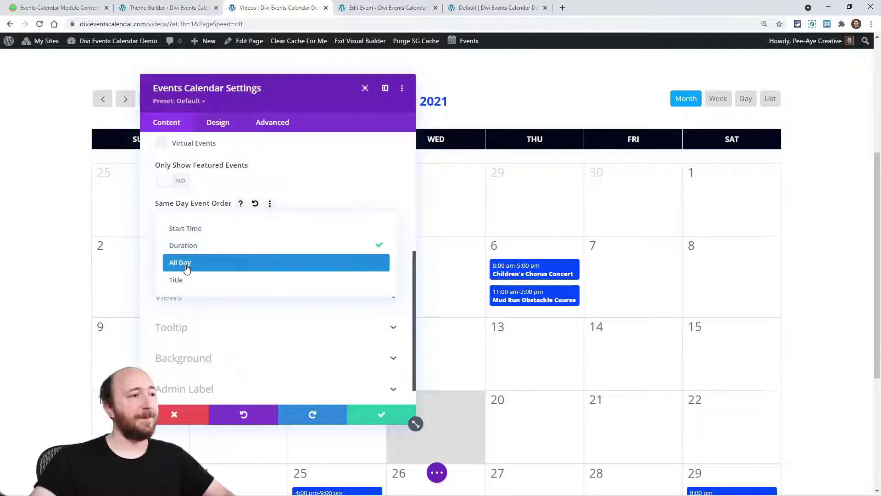
{"action": "left_click", "coordinate": [180, 263]}
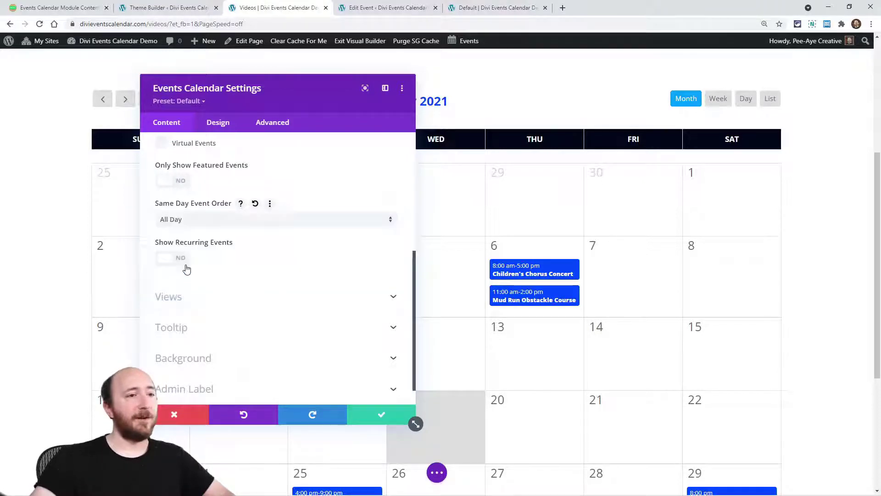
{"action": "left_click", "coordinate": [190, 220]}
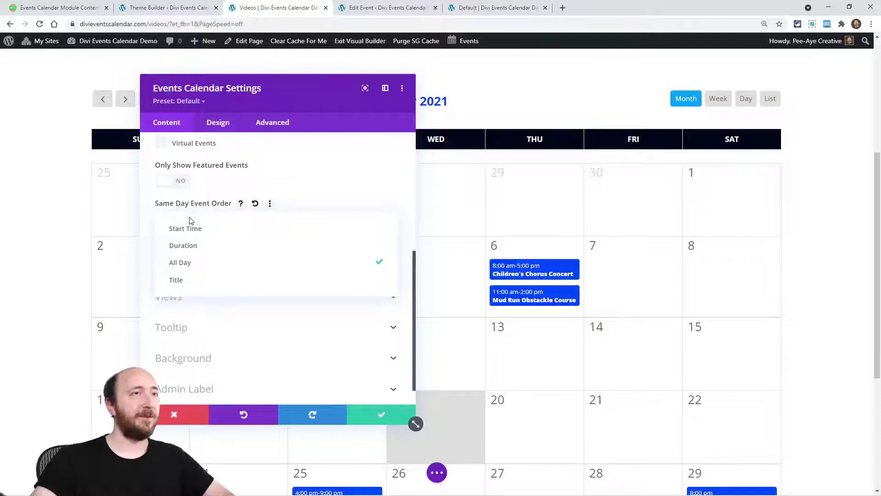
{"action": "left_click", "coordinate": [198, 279]}
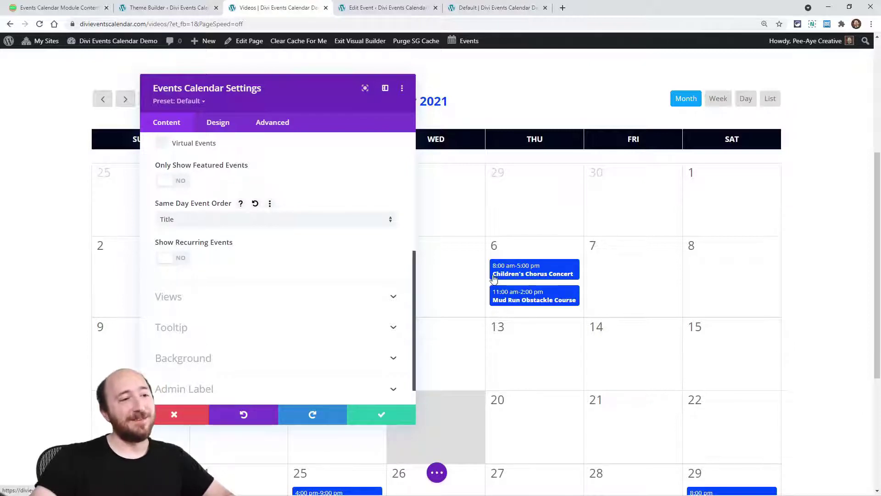
{"action": "left_click", "coordinate": [181, 221]}
{"action": "left_click", "coordinate": [184, 228]}
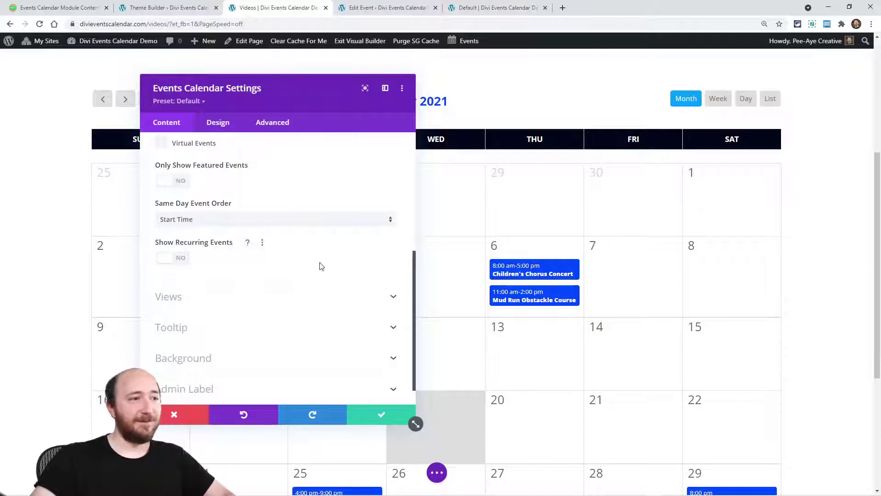
Step: Turn on Show Recurring Events for the calendar, and title a new event "Recurring Event"
{"action": "left_click", "coordinate": [174, 258]}
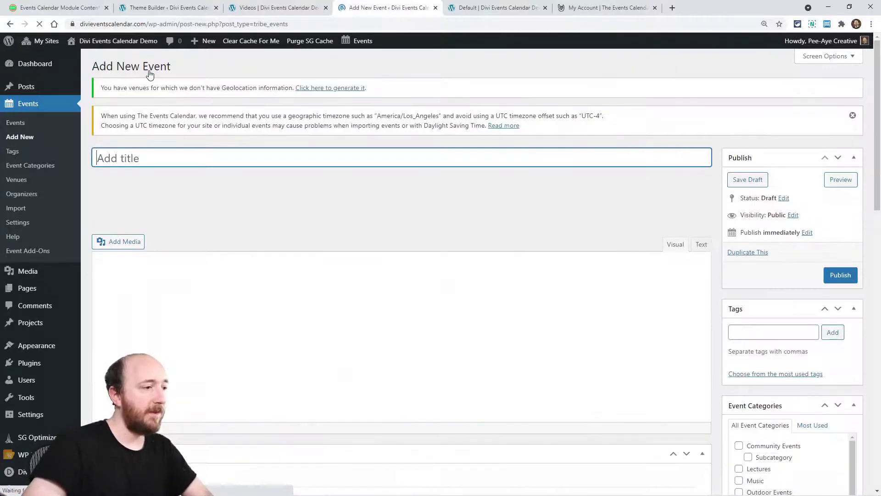
{"action": "type", "text": "rec"}
{"action": "key", "text": "BackSpace"}
{"action": "key", "text": "BackSpace"}
{"action": "key", "text": "BackSpace"}
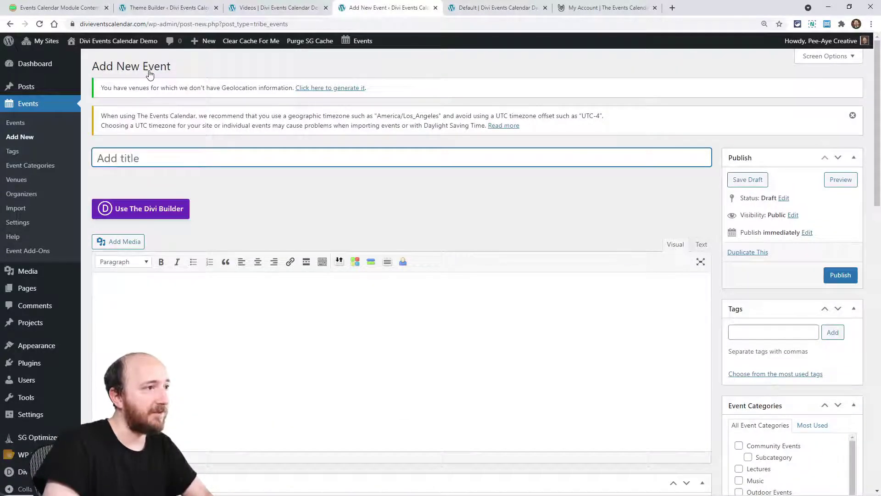
{"action": "type", "text": "Recurring eE"}
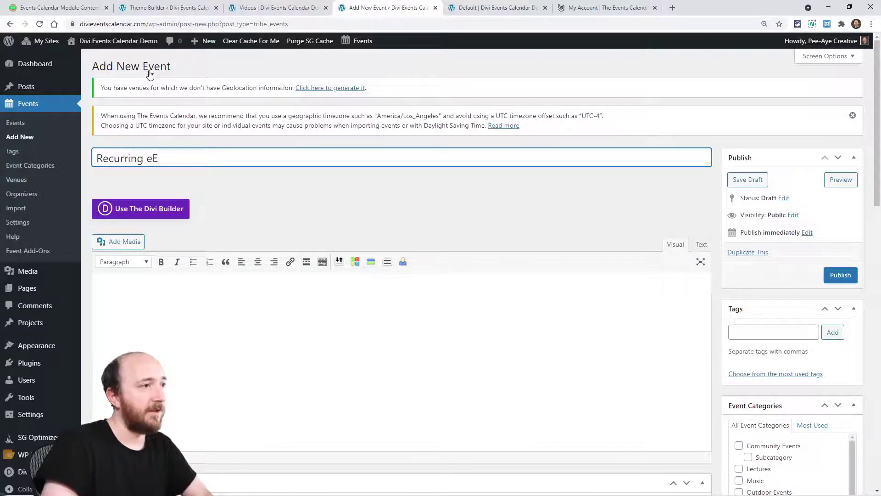
{"action": "type", "text": "Event"}
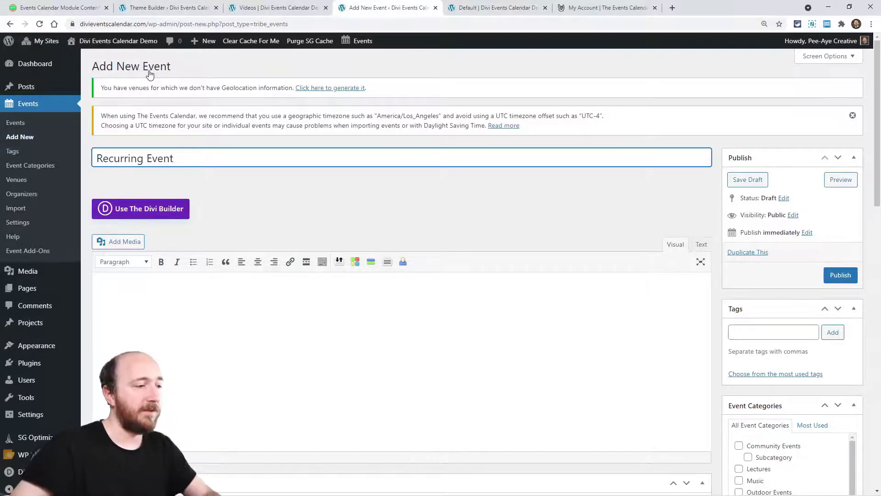
Step: Schedule multiple events for the new event as a weekly series, adding Monday to its weekdays
{"action": "scroll", "coordinate": [266, 208], "scroll_direction": "down", "scroll_amount": 2}
{"action": "scroll", "coordinate": [266, 208], "scroll_direction": "down", "scroll_amount": 5}
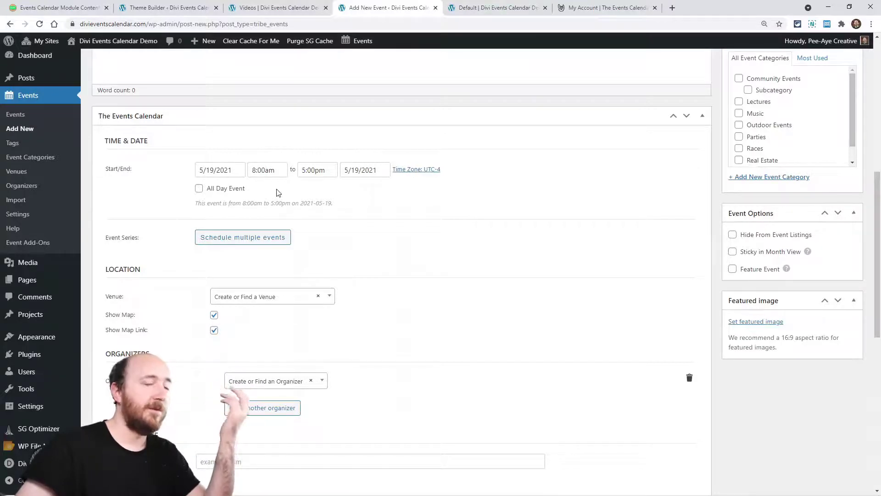
{"action": "left_click", "coordinate": [231, 239]}
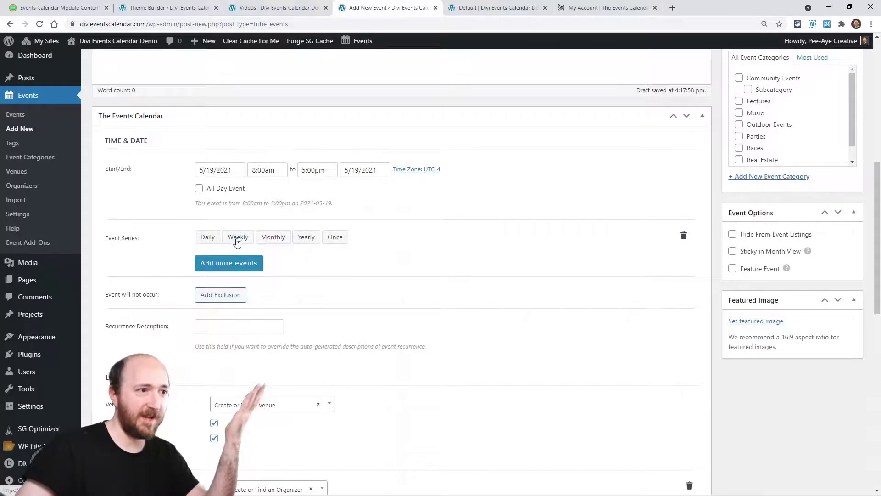
{"action": "left_click", "coordinate": [237, 241]}
{"action": "left_click", "coordinate": [233, 277]}
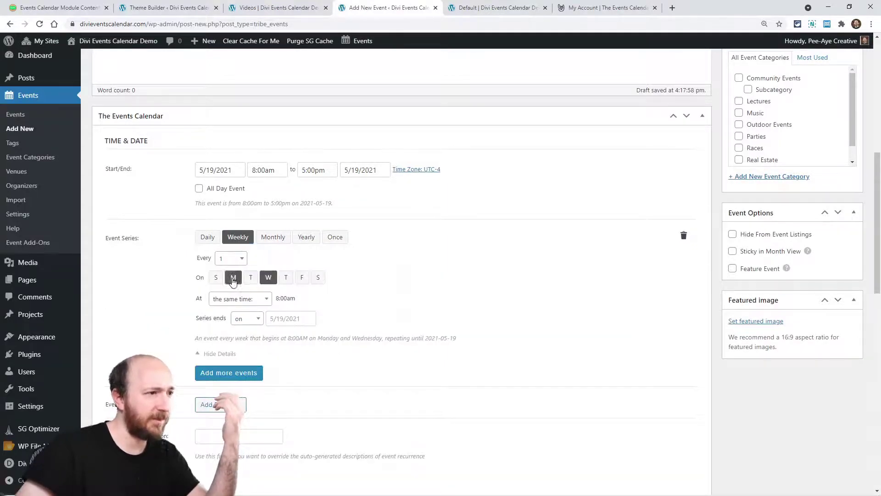
Step: Set the series to end on 6/19/2021 and deselect Wednesday from its weekdays
{"action": "left_click", "coordinate": [242, 301]}
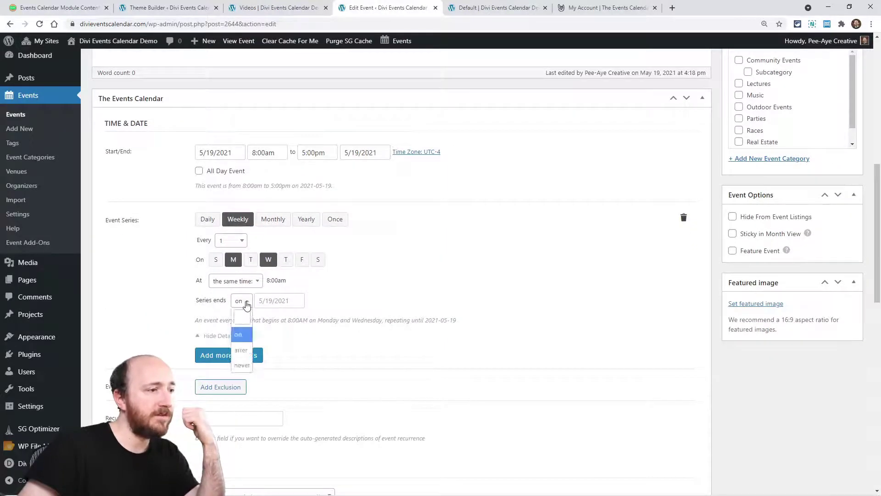
{"action": "left_click", "coordinate": [278, 302]}
{"action": "left_click", "coordinate": [290, 300]}
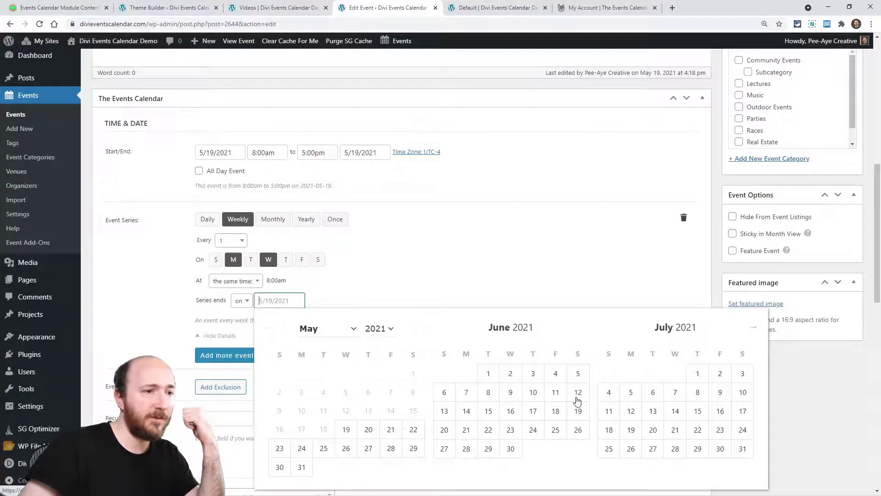
{"action": "left_click", "coordinate": [578, 413]}
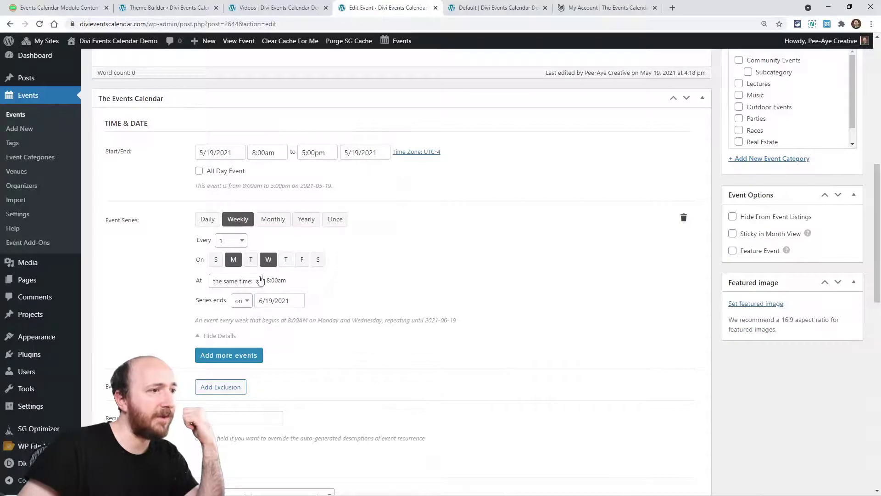
{"action": "left_click", "coordinate": [269, 259]}
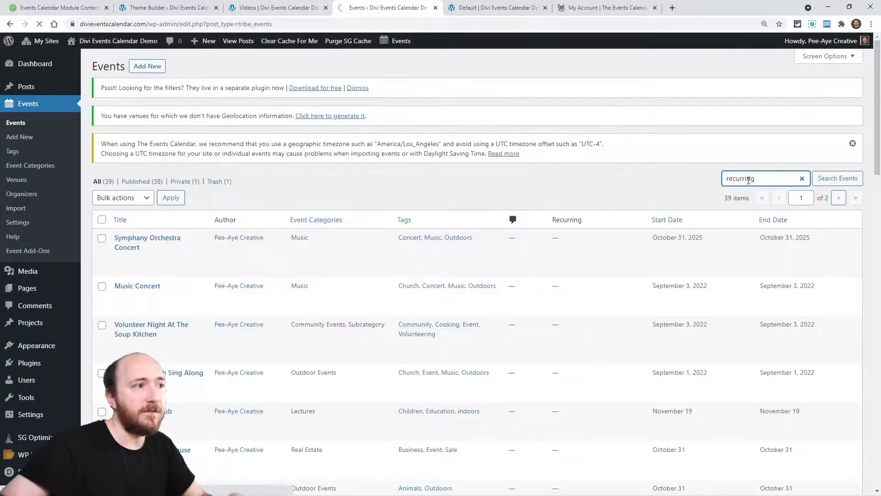
Step: Search the events list for "recurring", and reload the Default demo calendar page
{"action": "key", "text": "Return"}
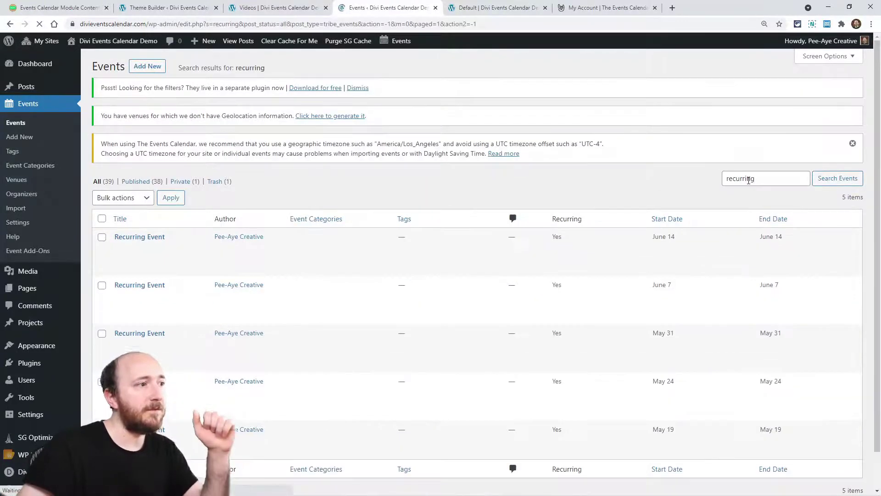
{"action": "scroll", "coordinate": [368, 278], "scroll_direction": "down", "scroll_amount": 1}
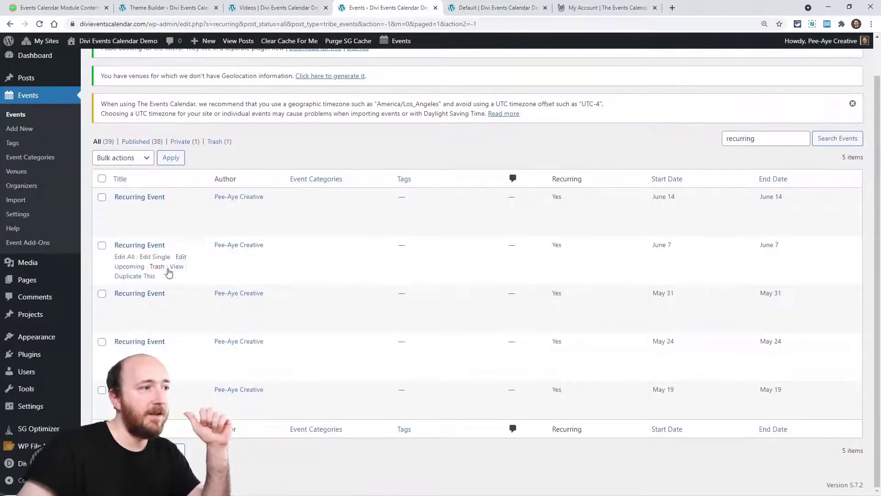
{"action": "left_click", "coordinate": [482, 5]}
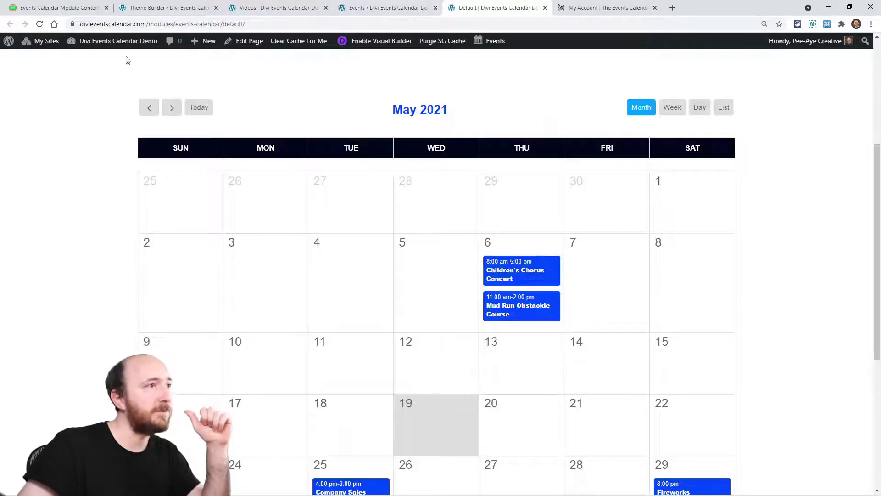
{"action": "left_click", "coordinate": [40, 24]}
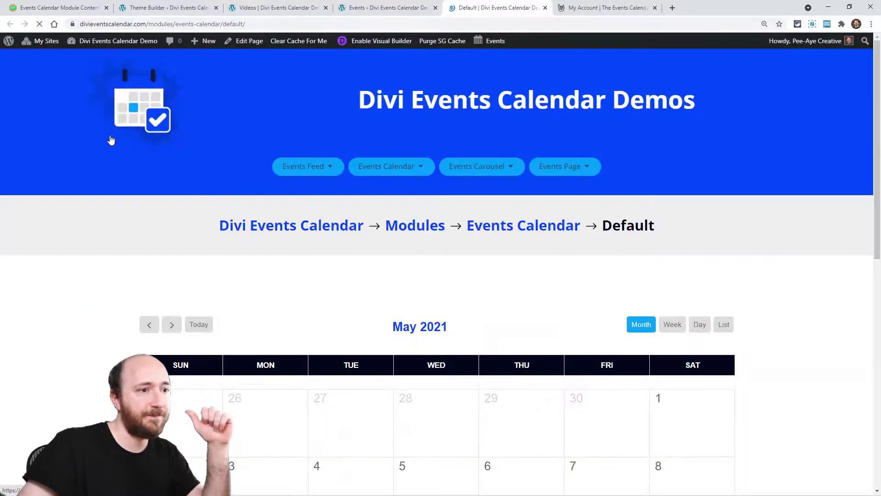
Step: Check May and June 2021 on the Default calendar for recurring occurrences, and compare with the events list
{"action": "scroll", "coordinate": [209, 195], "scroll_direction": "down", "scroll_amount": 10}
{"action": "scroll", "coordinate": [184, 189], "scroll_direction": "up", "scroll_amount": 5}
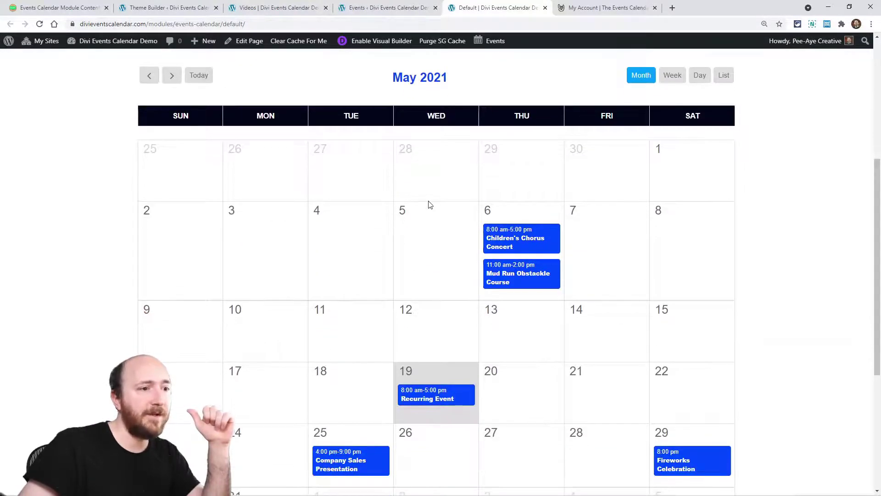
{"action": "scroll", "coordinate": [430, 205], "scroll_direction": "down", "scroll_amount": 1}
{"action": "scroll", "coordinate": [429, 202], "scroll_direction": "up", "scroll_amount": 3}
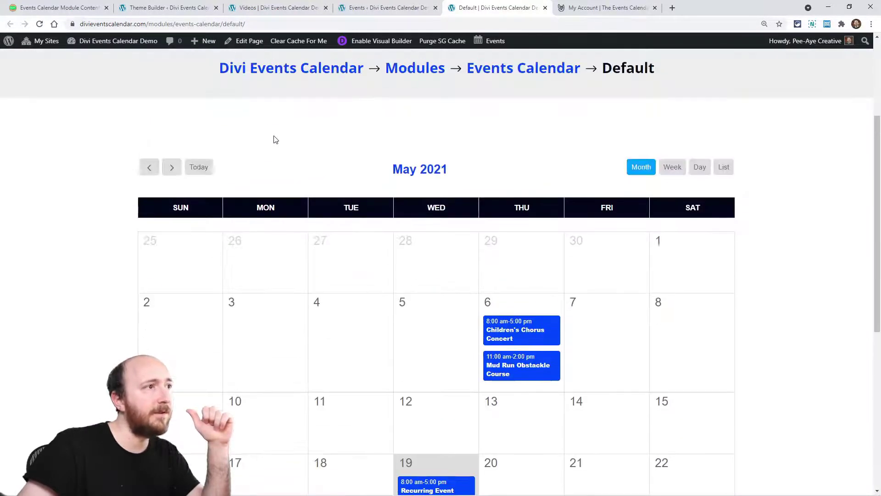
{"action": "left_click", "coordinate": [172, 167]}
{"action": "scroll", "coordinate": [207, 205], "scroll_direction": "down", "scroll_amount": 4}
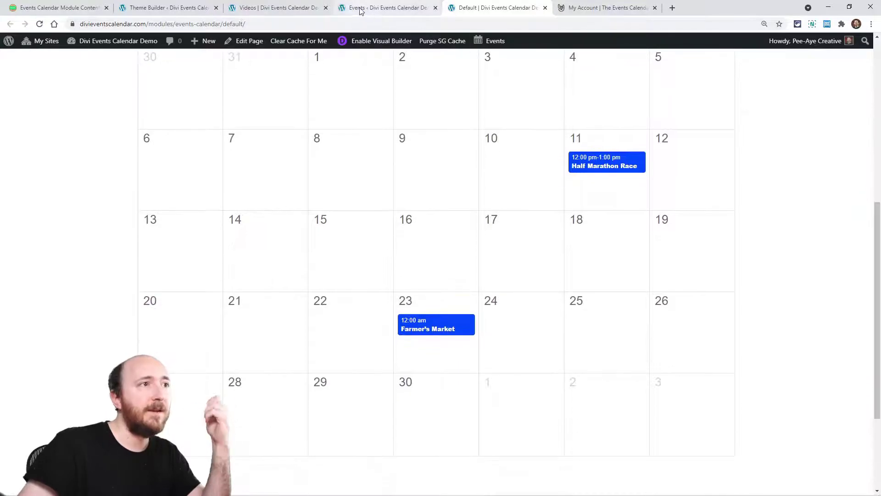
{"action": "left_click", "coordinate": [397, 7]}
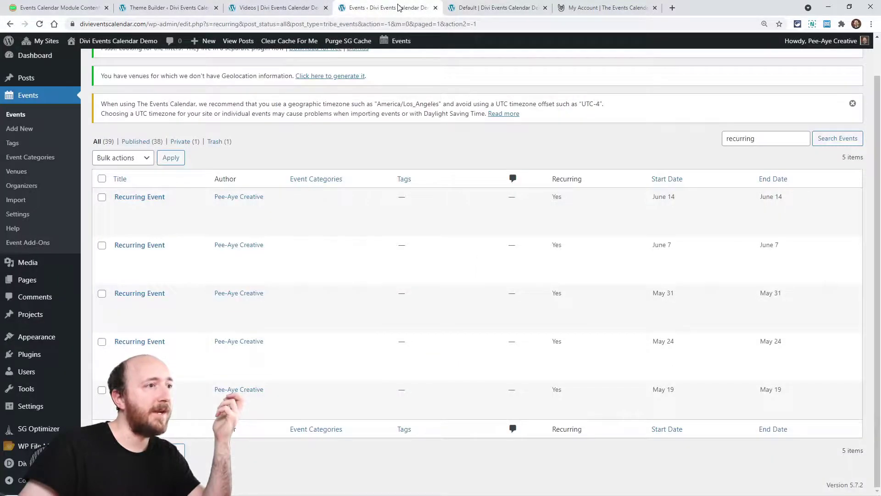
Step: Return to the Videos page, save the Events Calendar module settings and the page, and exit the Visual Builder
{"action": "left_click", "coordinate": [289, 8]}
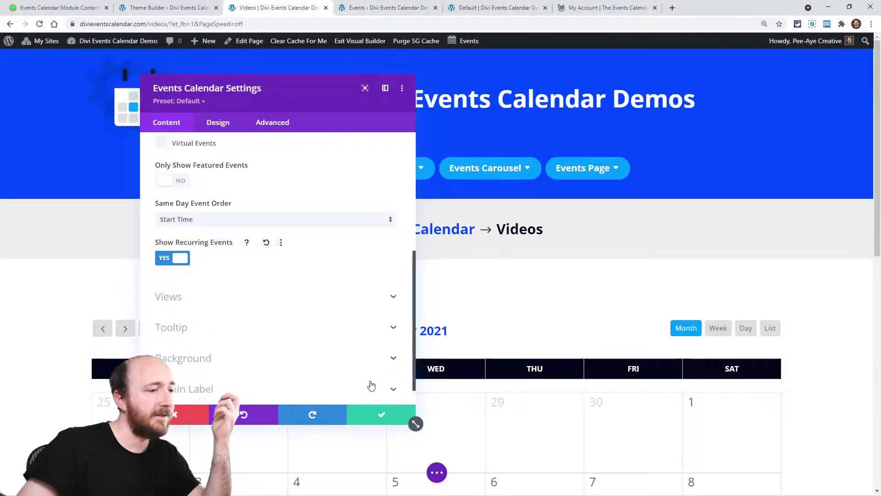
{"action": "left_click", "coordinate": [378, 414]}
{"action": "left_click", "coordinate": [437, 473]}
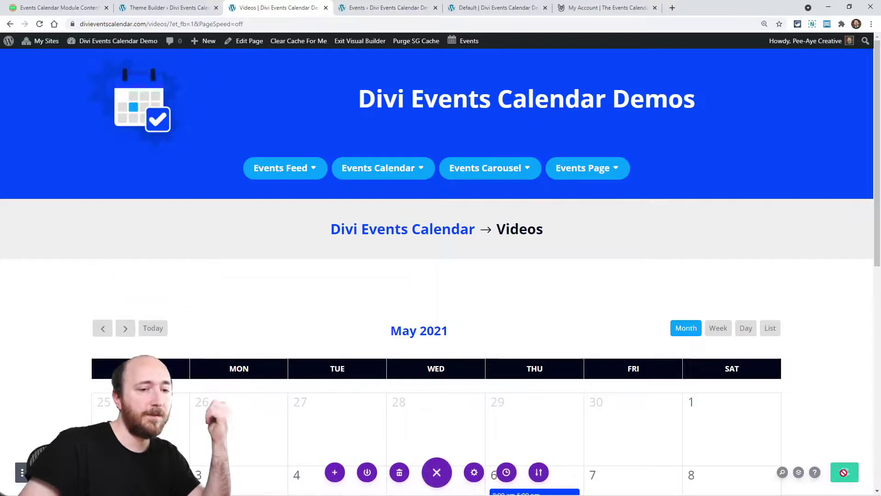
{"action": "left_click", "coordinate": [342, 42]}
Step: Examine the Recurring Event occurrences on the Videos page calendar for May and June 2021
{"action": "scroll", "coordinate": [259, 196], "scroll_direction": "down", "scroll_amount": 9}
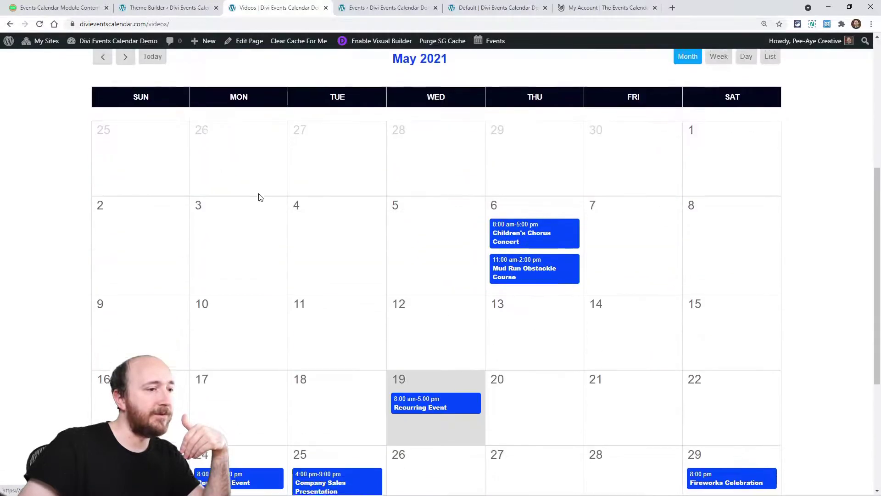
{"action": "mouse_move", "coordinate": [213, 311]}
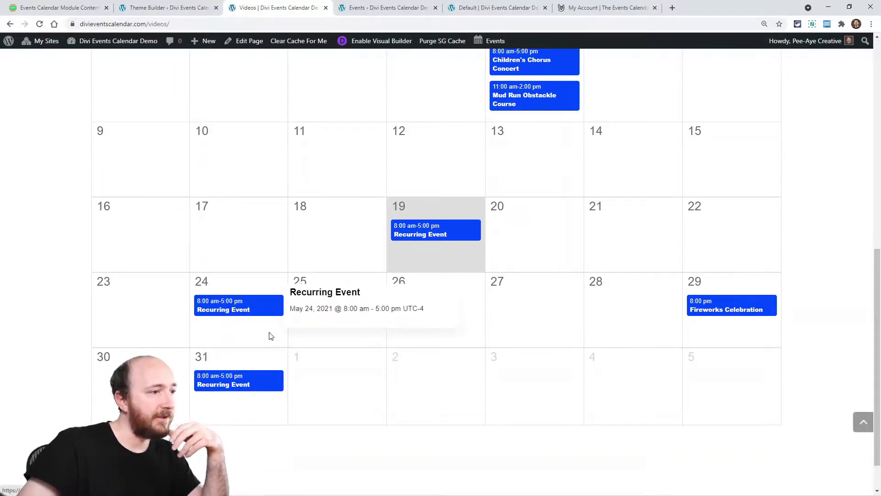
{"action": "scroll", "coordinate": [257, 260], "scroll_direction": "up", "scroll_amount": 4}
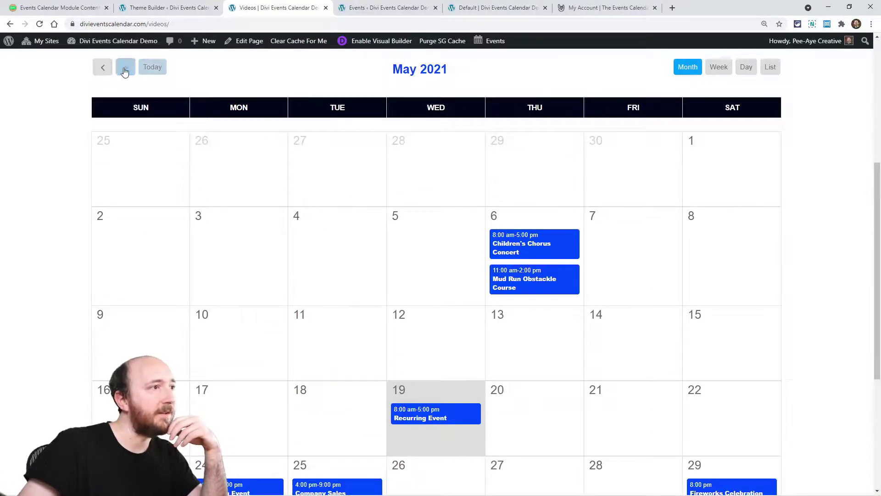
{"action": "left_click", "coordinate": [125, 71]}
{"action": "scroll", "coordinate": [197, 169], "scroll_direction": "down", "scroll_amount": 1}
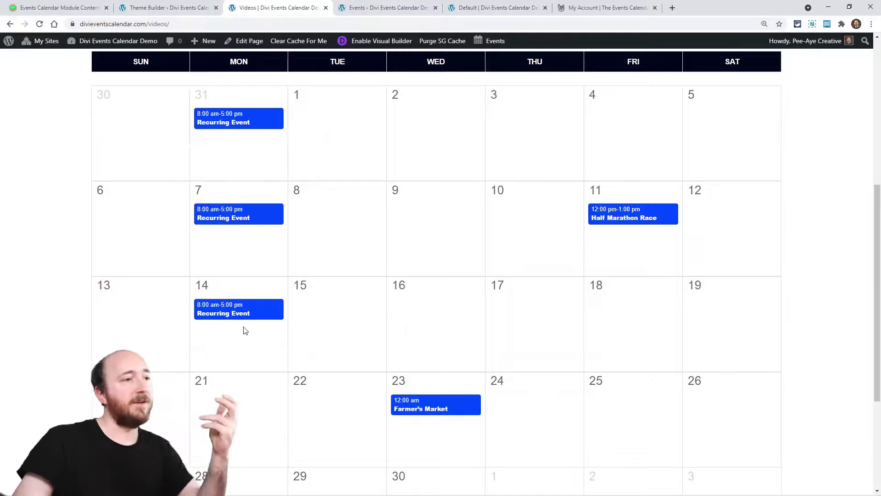
{"action": "mouse_move", "coordinate": [239, 318]}
{"action": "scroll", "coordinate": [239, 317], "scroll_direction": "up", "scroll_amount": 3}
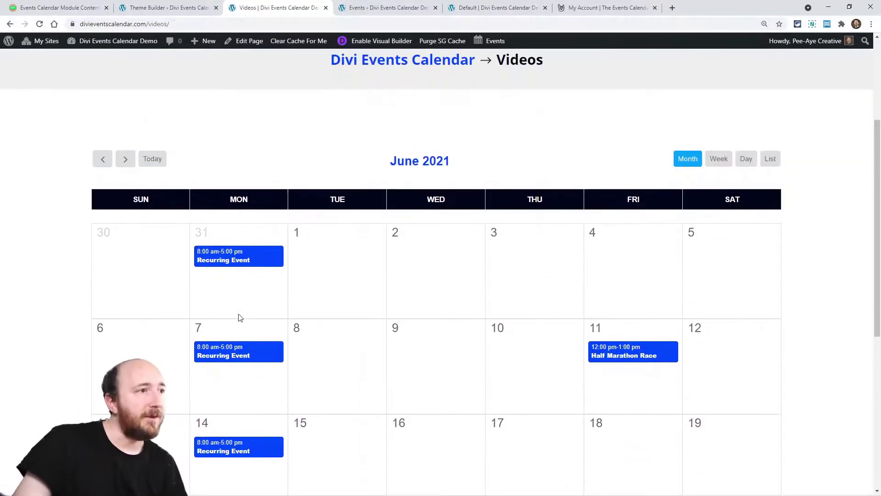
Step: Reopen the Videos page in the Visual Builder
{"action": "left_click", "coordinate": [357, 42]}
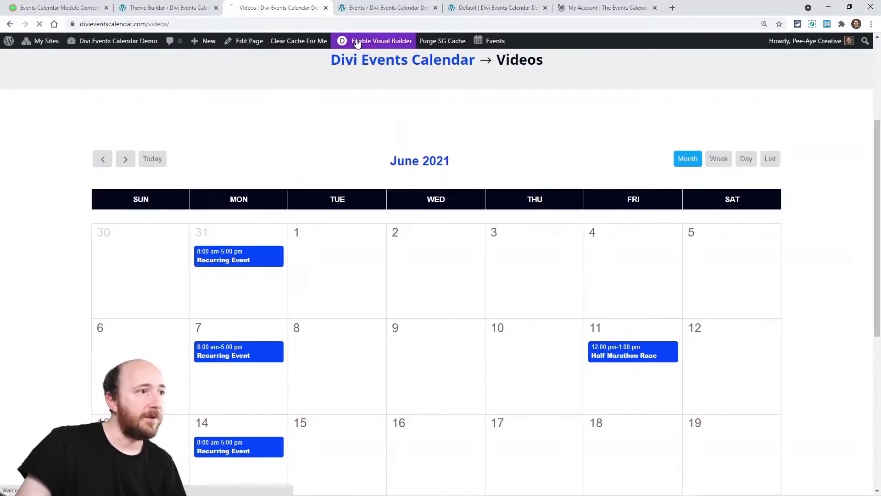